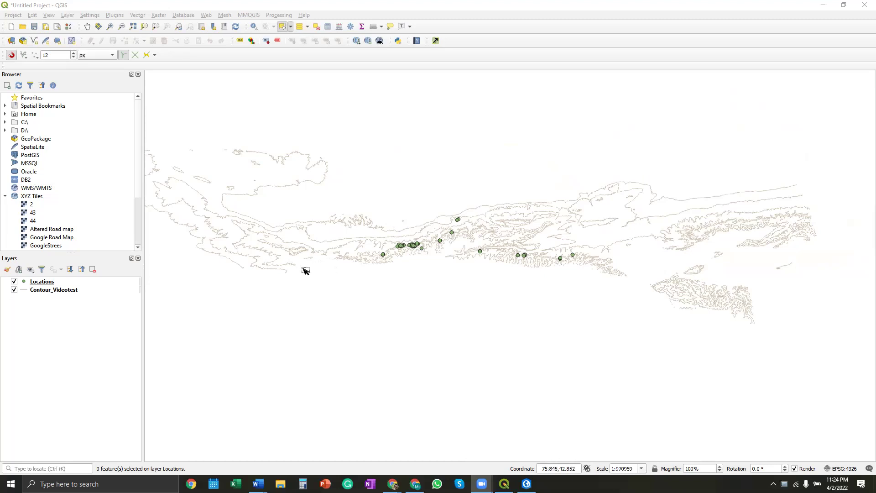
- Zoom in on the cluster of Locations points among the Contour_Videotest contour lines
scroll(311, 259, "up", 1)
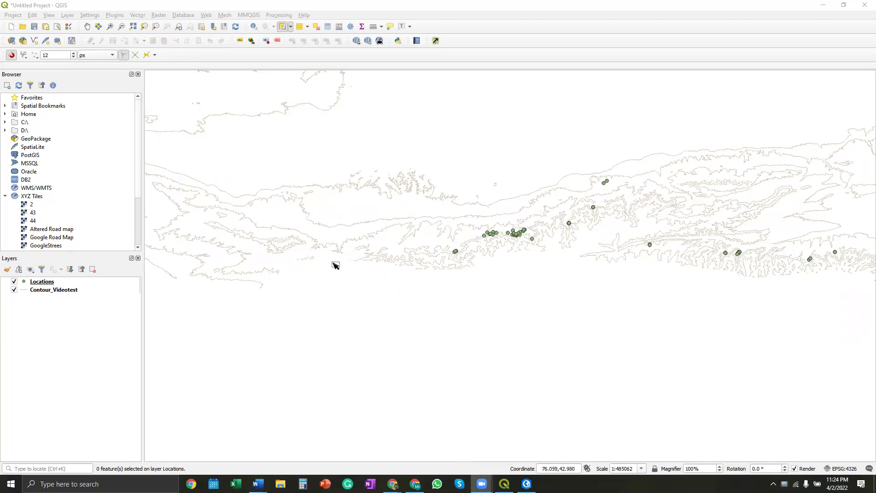
scroll(551, 230, "up", 1)
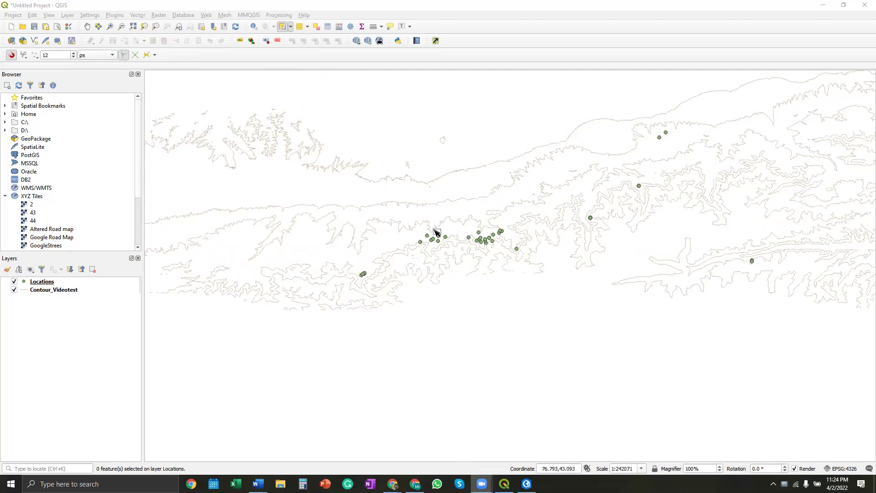
- Make Contour_Videotest the active layer and select one contour line on the map
left_click(79, 291)
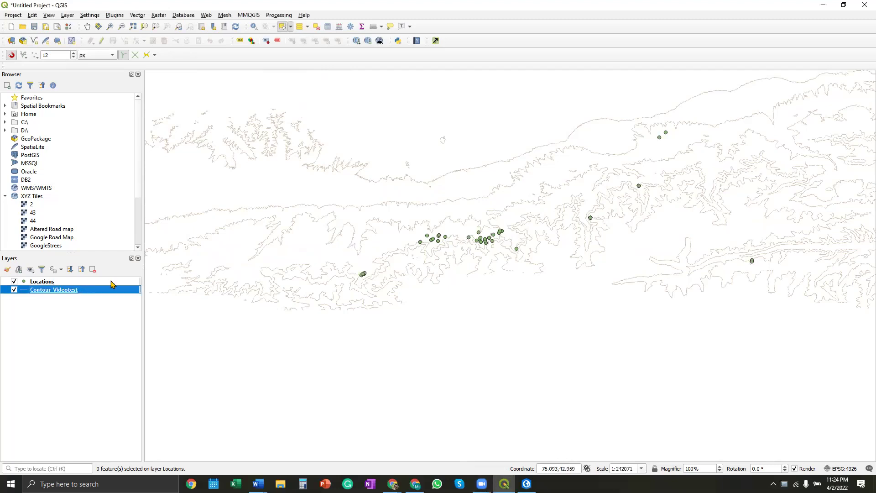
left_click(436, 230)
scroll(398, 254, "down", 1)
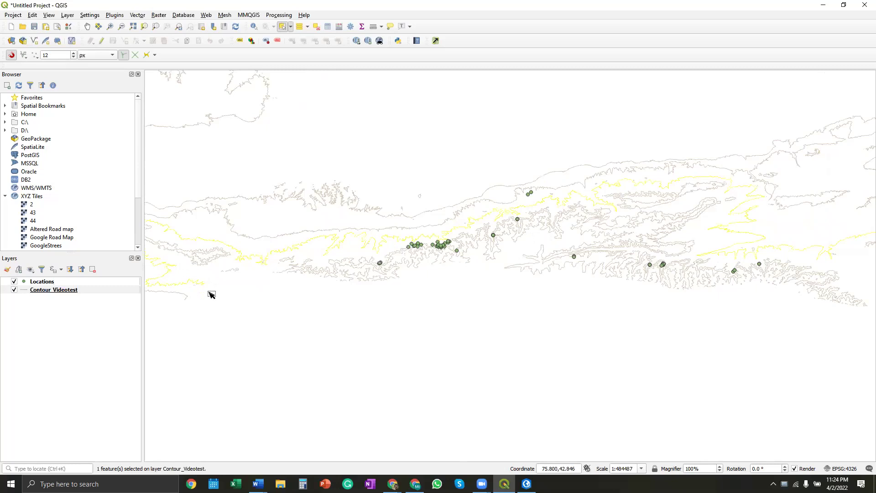
scroll(409, 247, "down", 1)
scroll(409, 247, "down", 1)
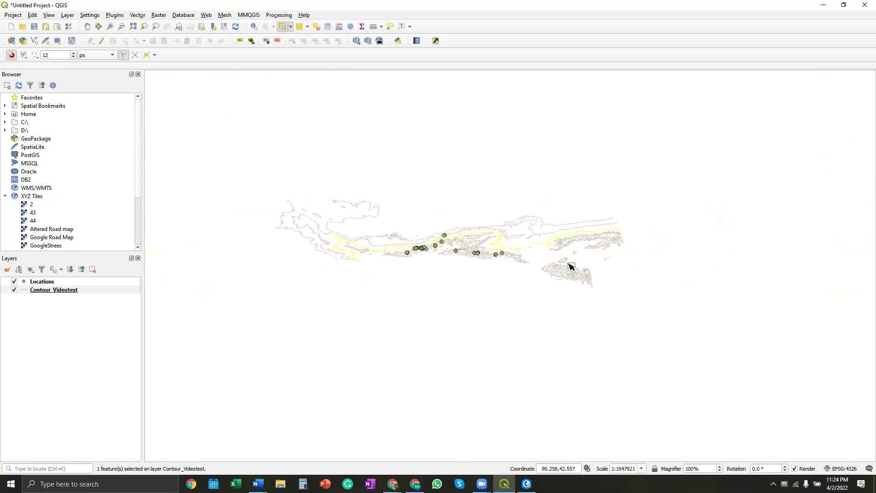
scroll(471, 252, "up", 2)
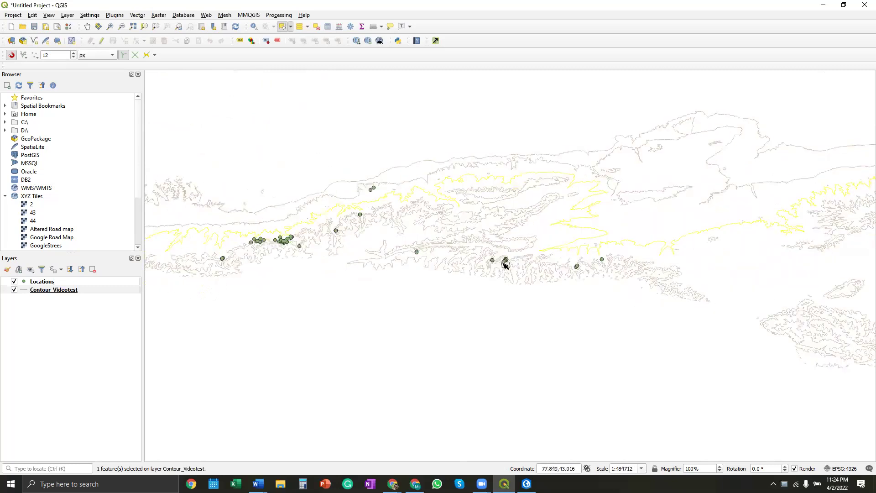
scroll(280, 238, "up", 1)
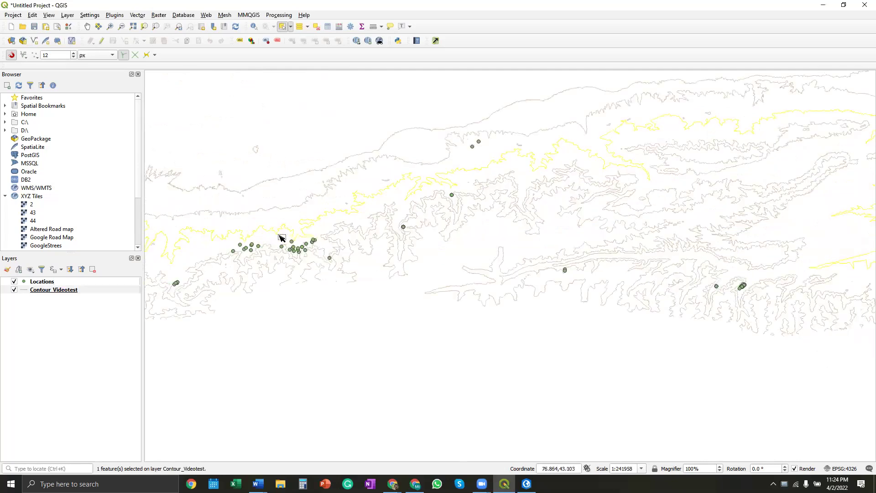
scroll(304, 243, "up", 1)
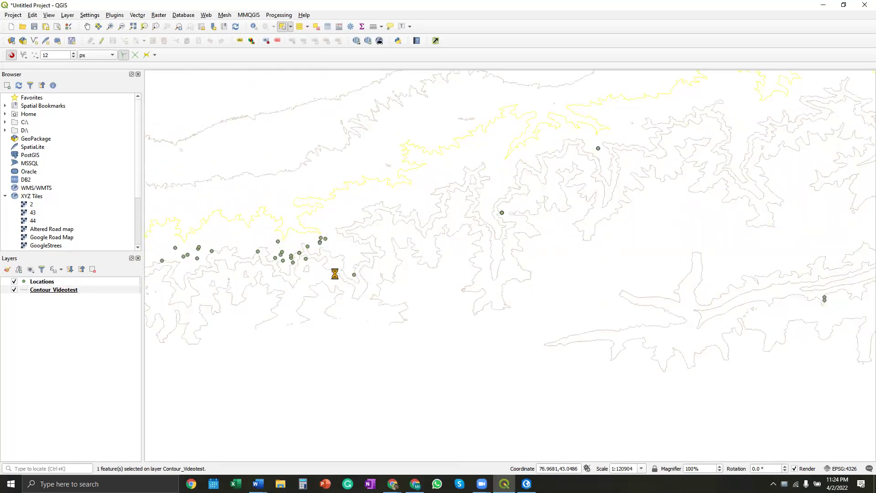
scroll(350, 247, "down", 1)
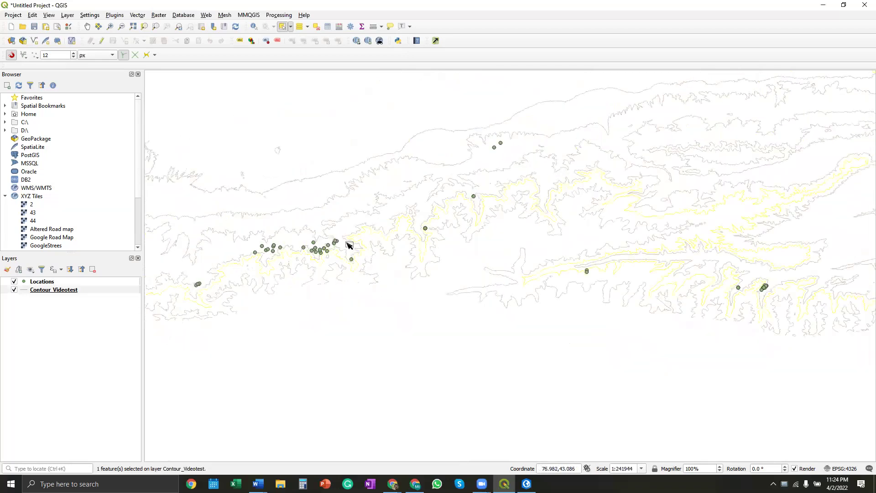
scroll(342, 242, "down", 1)
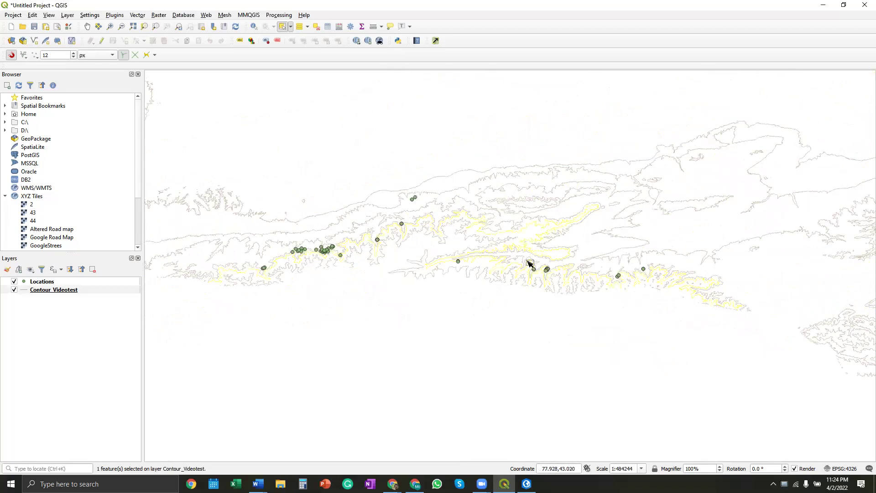
scroll(527, 263, "down", 1)
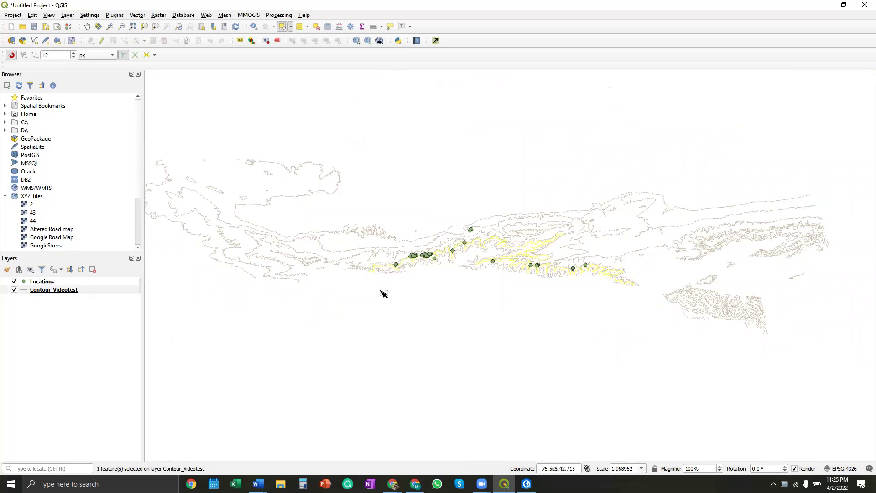
scroll(379, 280, "up", 2)
- Clear the selection, reselect a single contour near the points, and zoom in on it
left_click_drag(344, 288, 378, 299)
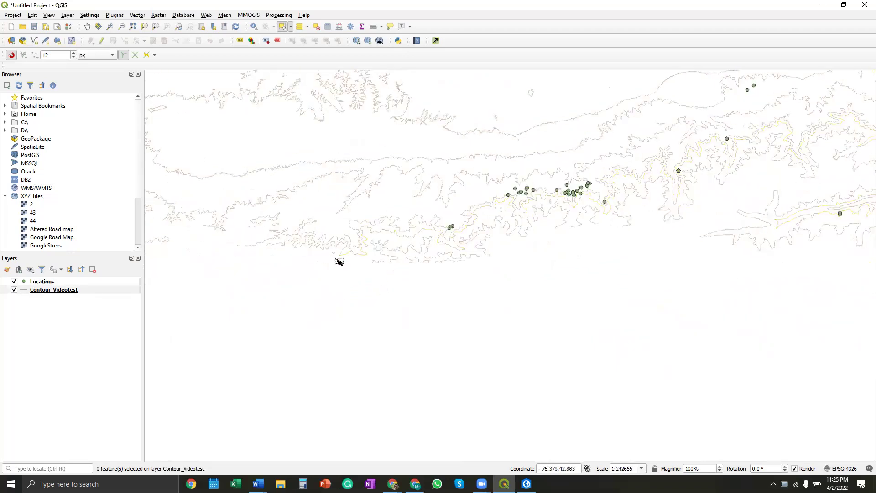
scroll(411, 274, "down", 1)
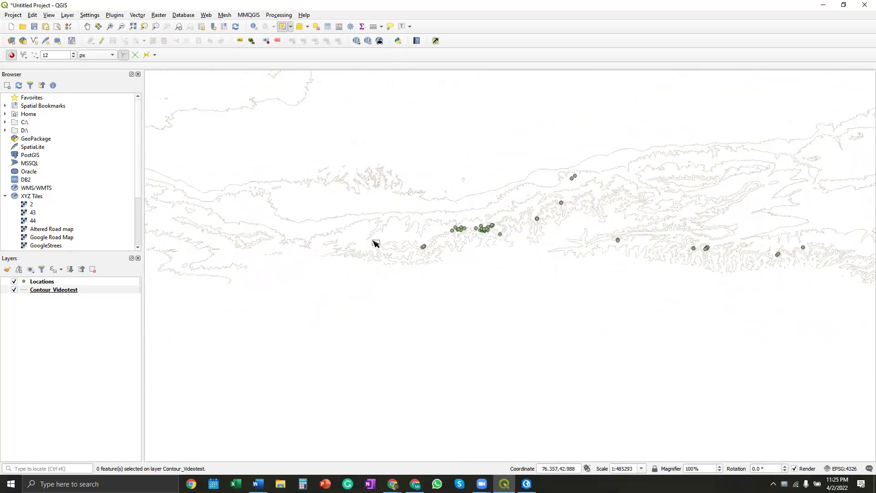
left_click(422, 232)
scroll(263, 242, "up", 1)
scroll(237, 291, "up", 1)
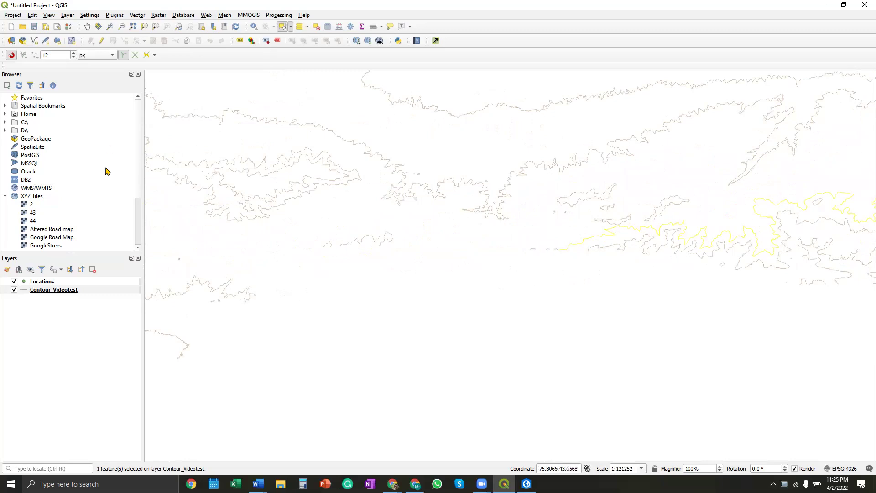
- Start editing the Contour_Videotest layer with the Add Line tool active
left_click(87, 26)
right_click(57, 292)
left_click(33, 313)
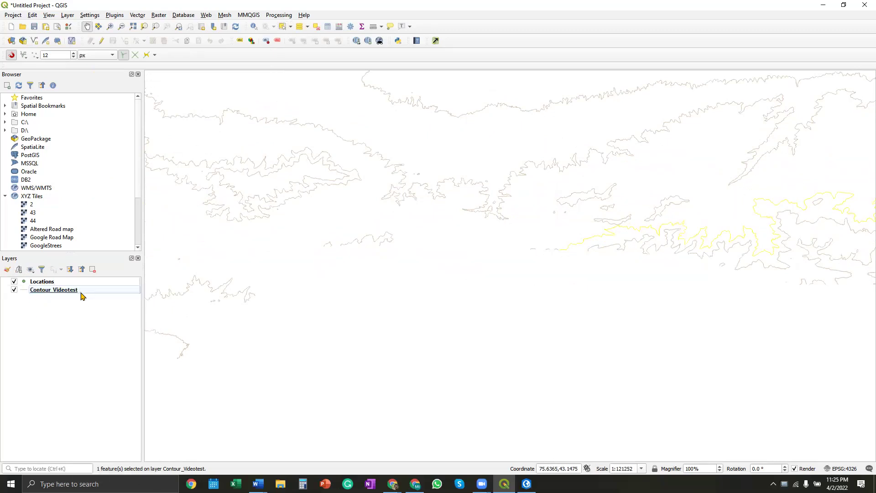
left_click(102, 41)
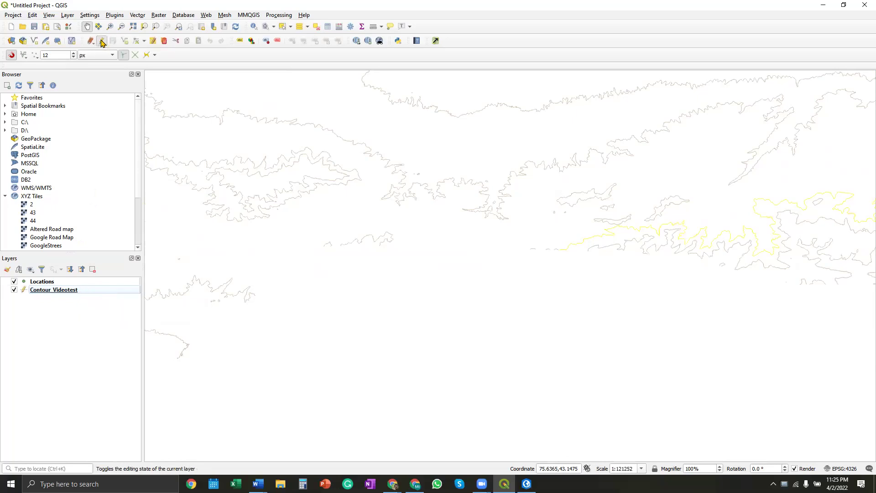
left_click(124, 41)
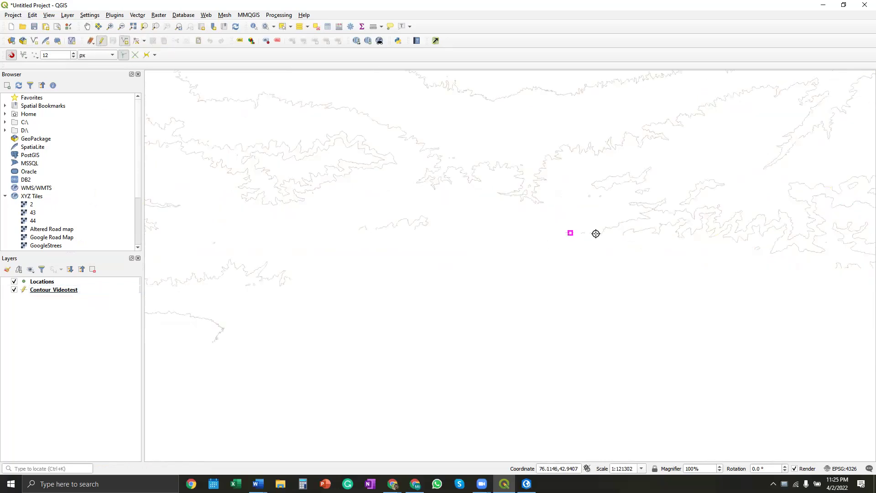
scroll(595, 233, "up", 4)
scroll(580, 246, "up", 2)
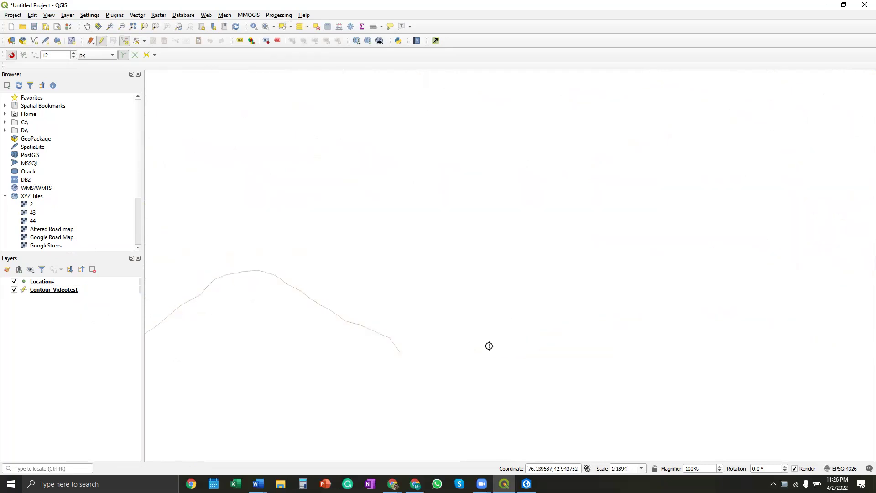
- Draw a three-vertex line extending from the contour's end and confirm its attributes
left_click(479, 352)
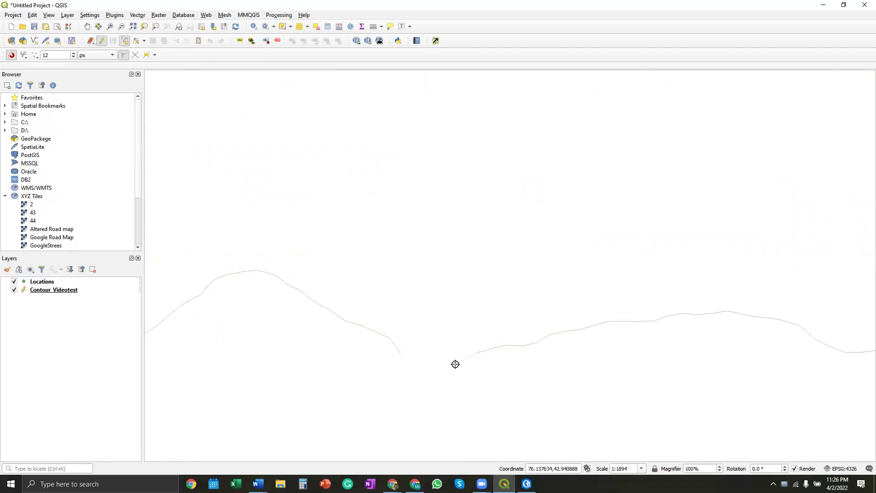
left_click(408, 369)
left_click(401, 352)
right_click(424, 271)
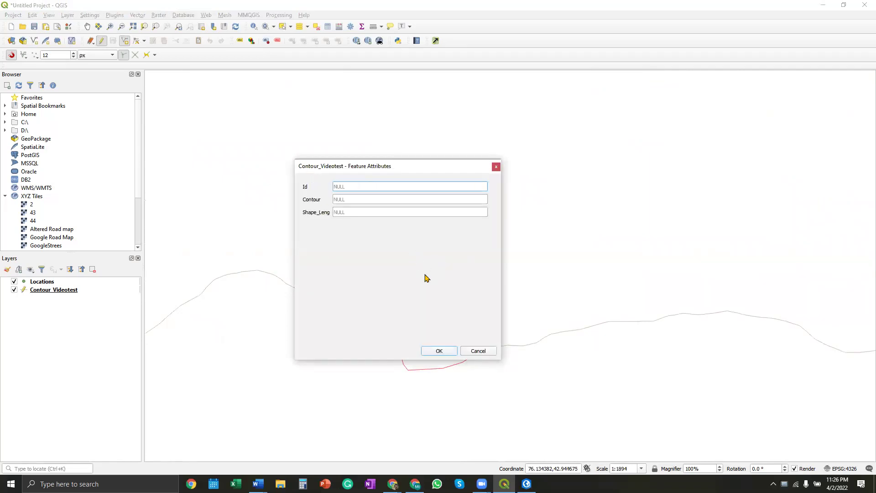
left_click(439, 350)
scroll(473, 240, "down", 2)
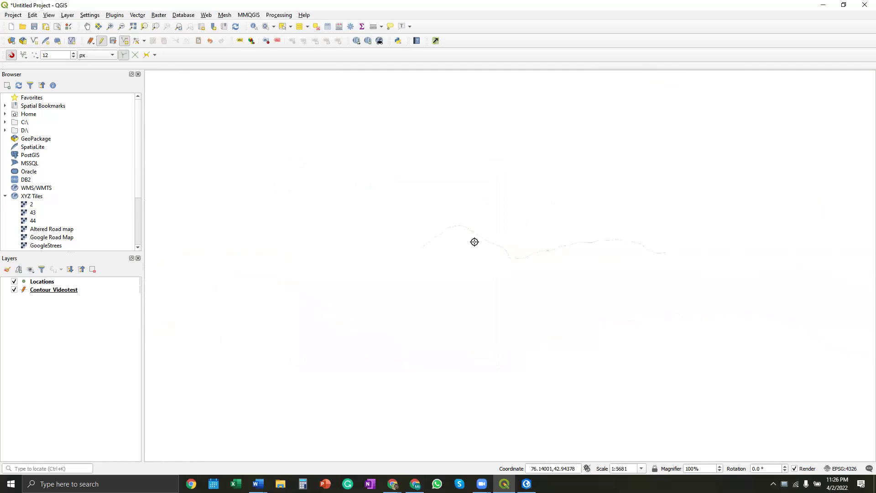
scroll(352, 248, "up", 1)
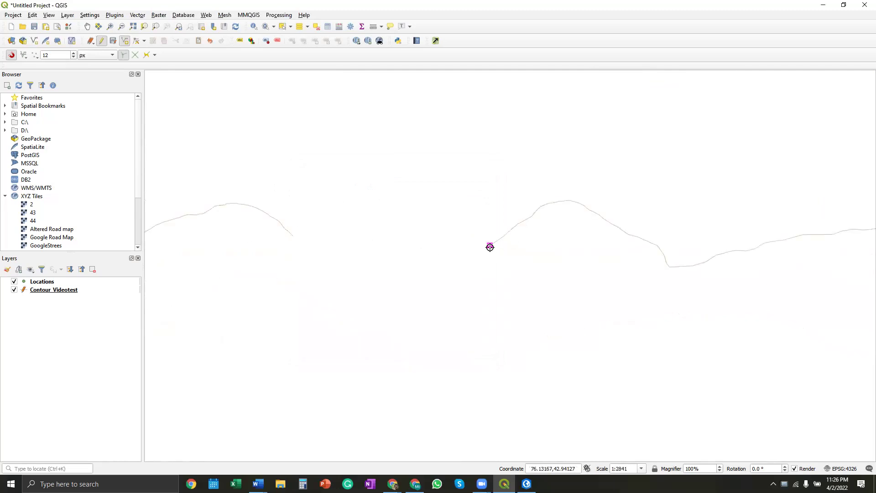
- Draw a bridging line across the contour gap and save it with Id 1
left_click(489, 247)
left_click(436, 274)
left_click(377, 279)
left_click(340, 269)
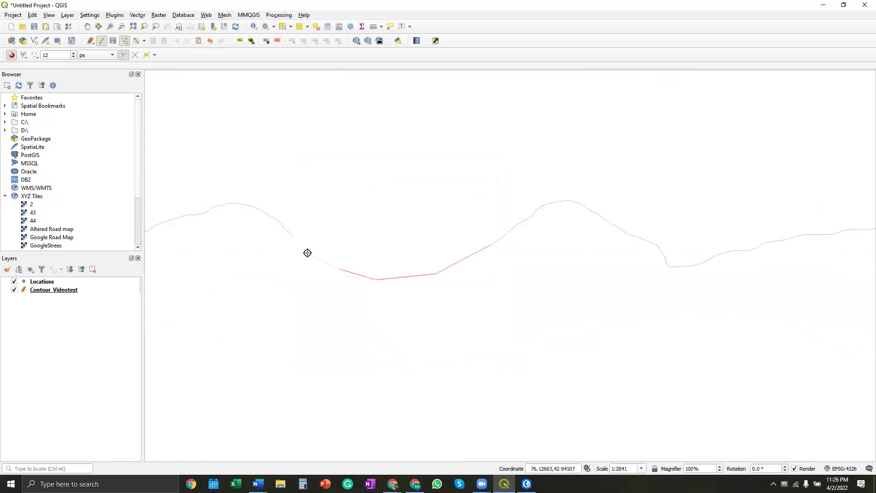
left_click(291, 236)
right_click(320, 209)
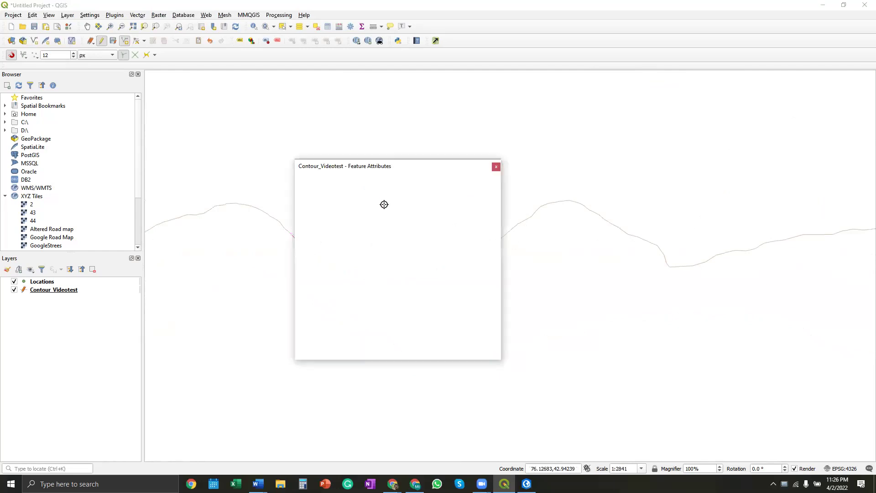
type("1")
left_click(439, 351)
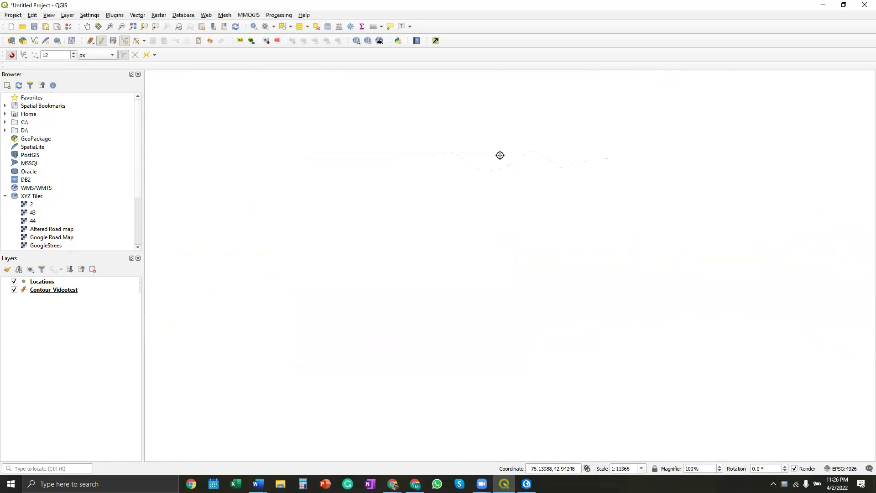
scroll(602, 254, "down", 1)
- Draw a second bridging line snapped onto the opposite contour, then zoom out
left_click(759, 256)
left_click(726, 270)
left_click(670, 280)
left_click(579, 280)
left_click(551, 266)
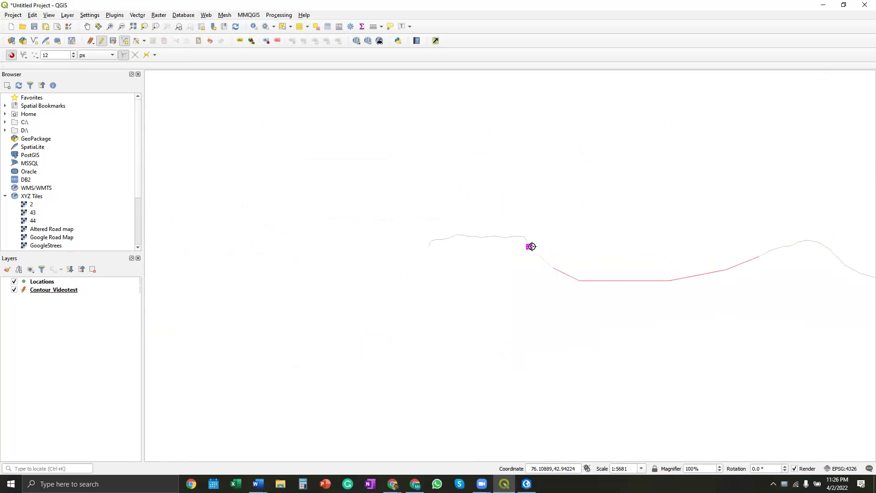
left_click(529, 247)
right_click(566, 215)
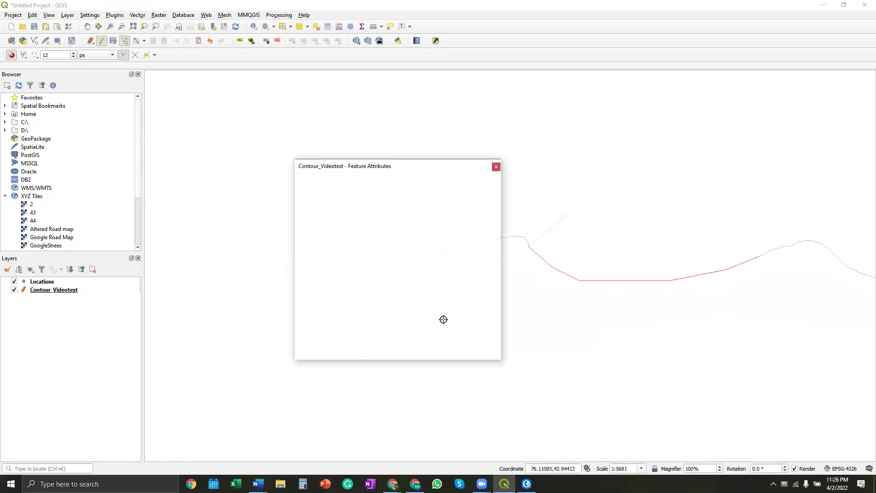
left_click(445, 355)
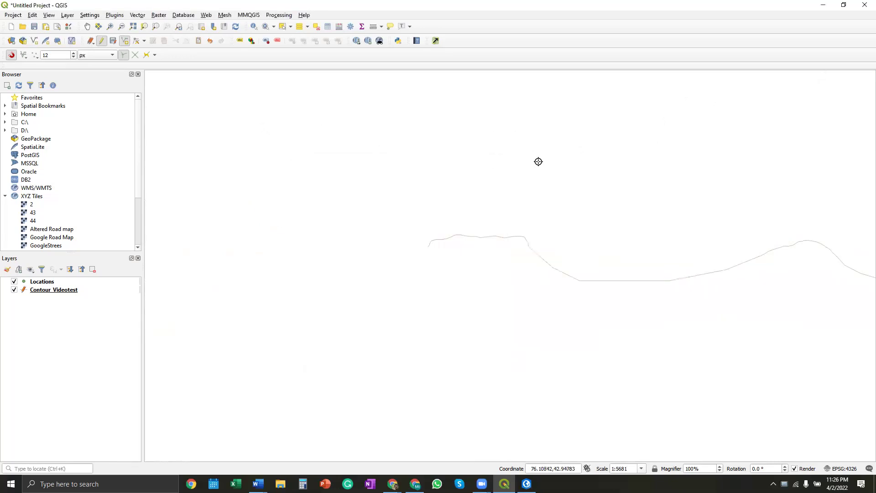
scroll(561, 158, "down", 1)
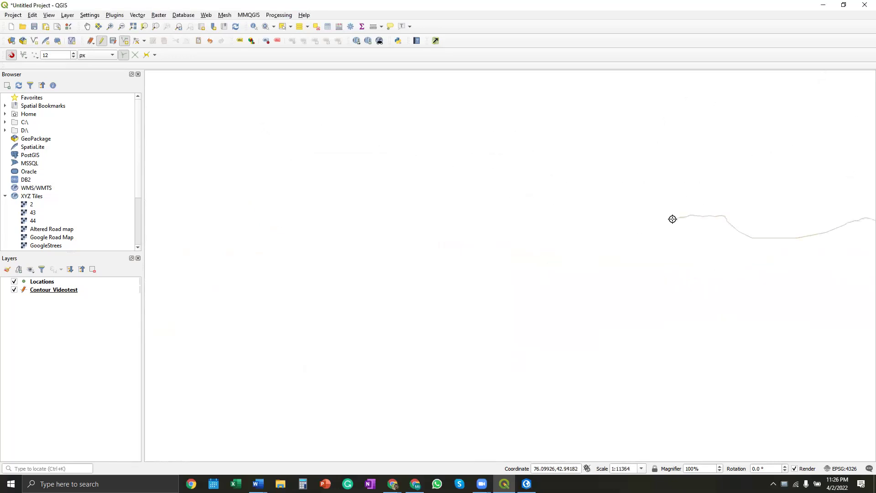
scroll(644, 219, "down", 1)
scroll(648, 226, "down", 3)
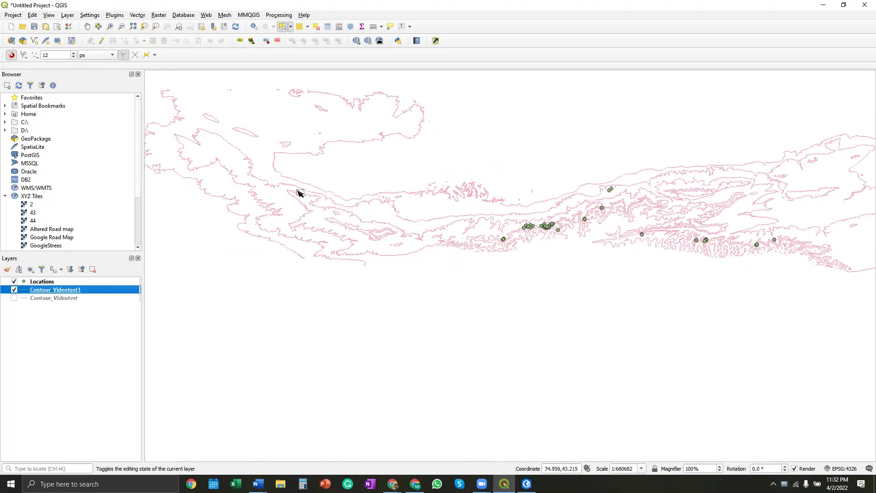
- Zoom into the Contour_Videotest1 contour band to about 1:84759
scroll(404, 251, "up", 1)
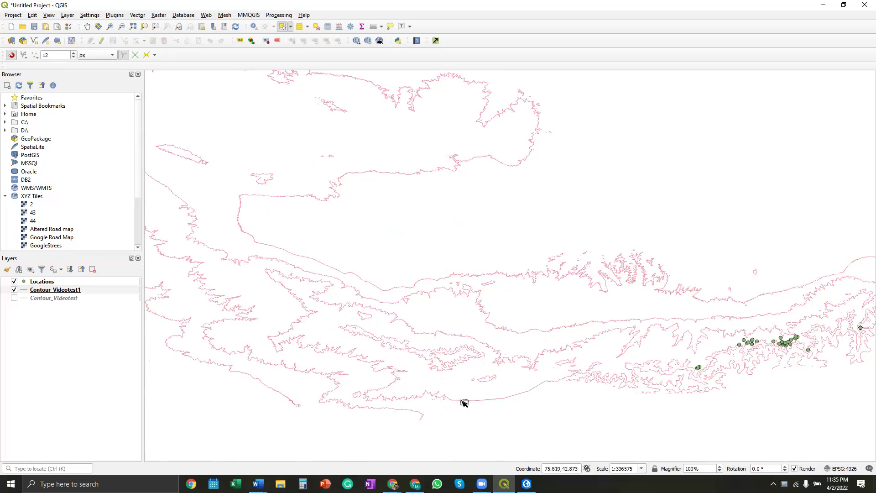
scroll(464, 403, "up", 2)
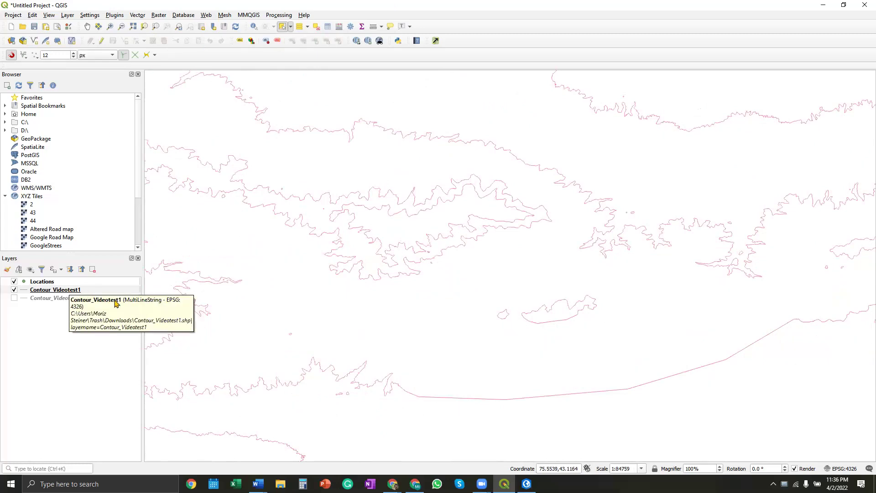
- Select the long bottom contour, a second contour, and the outer boundary line
left_click(459, 401)
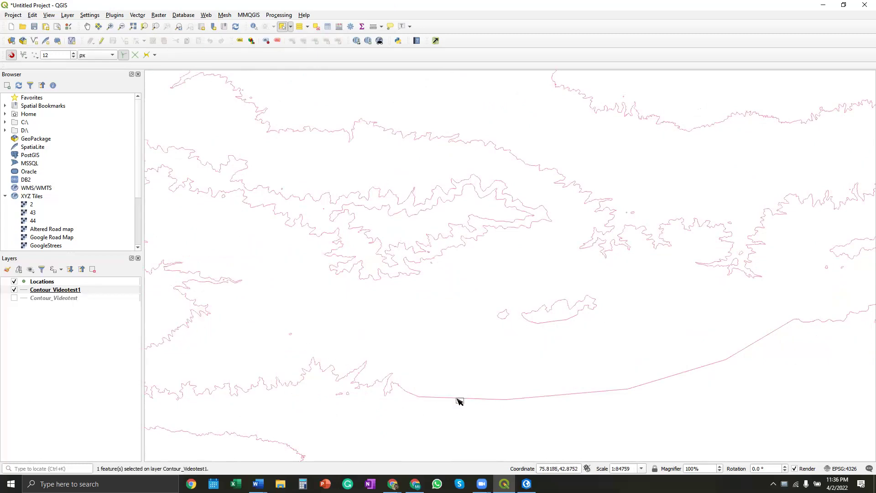
left_click(389, 386, "shift")
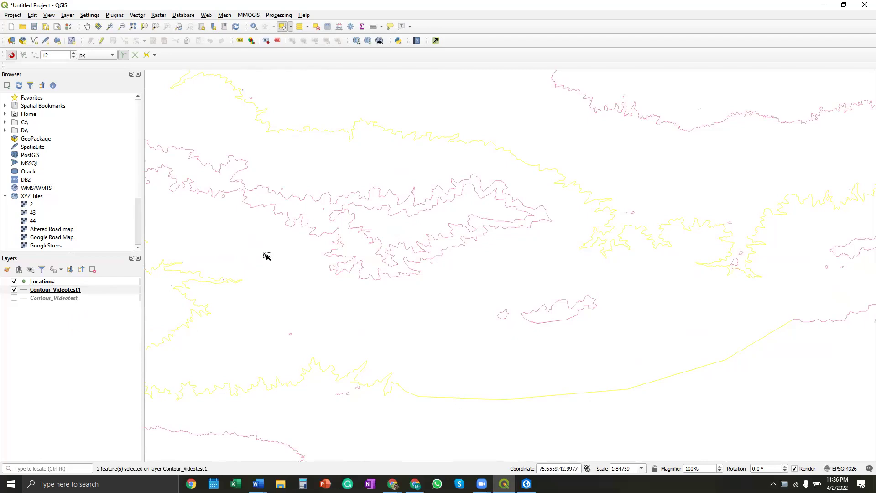
scroll(267, 257, "down", 2)
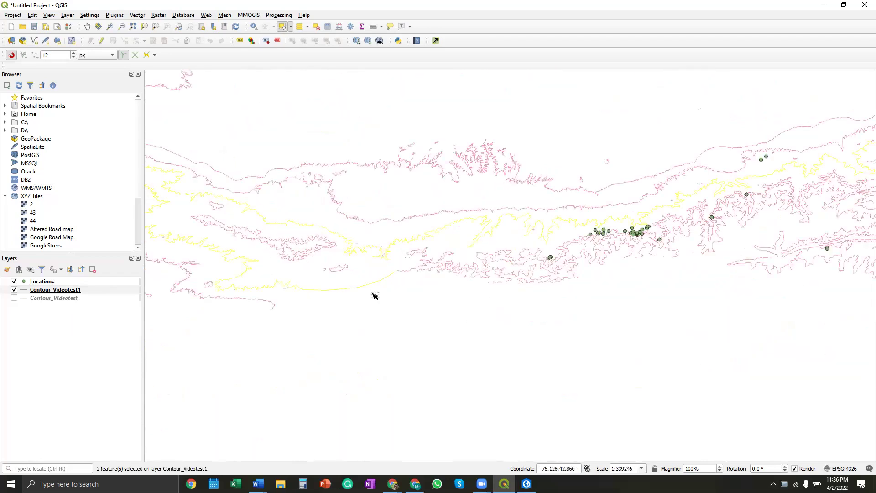
scroll(327, 295, "down", 1)
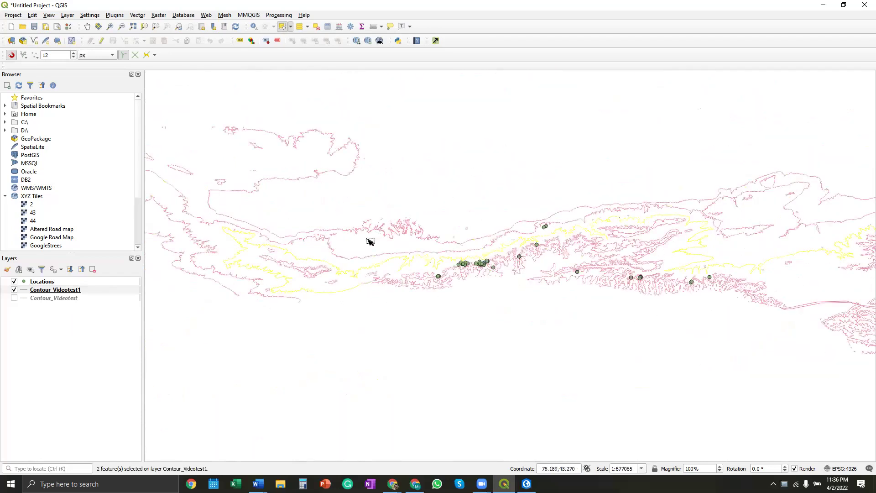
scroll(335, 261, "down", 1)
scroll(712, 248, "up", 1)
scroll(635, 243, "up", 1)
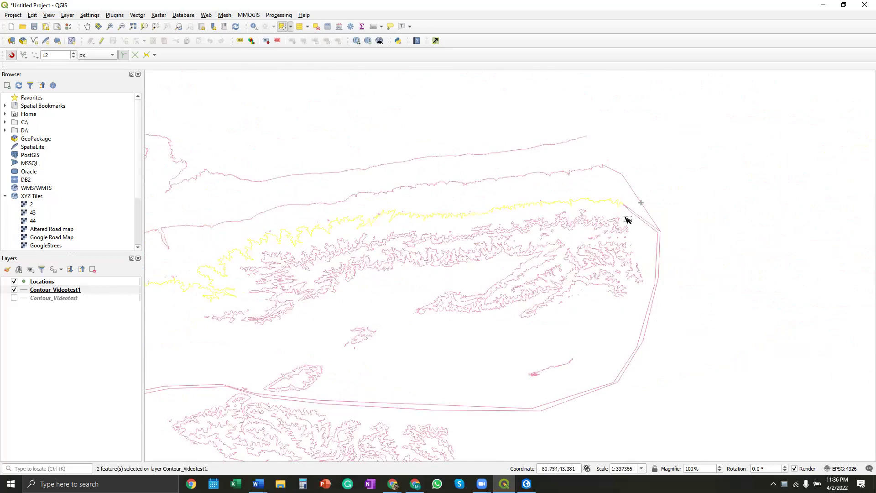
scroll(634, 218, "up", 1)
left_click(676, 243, "shift")
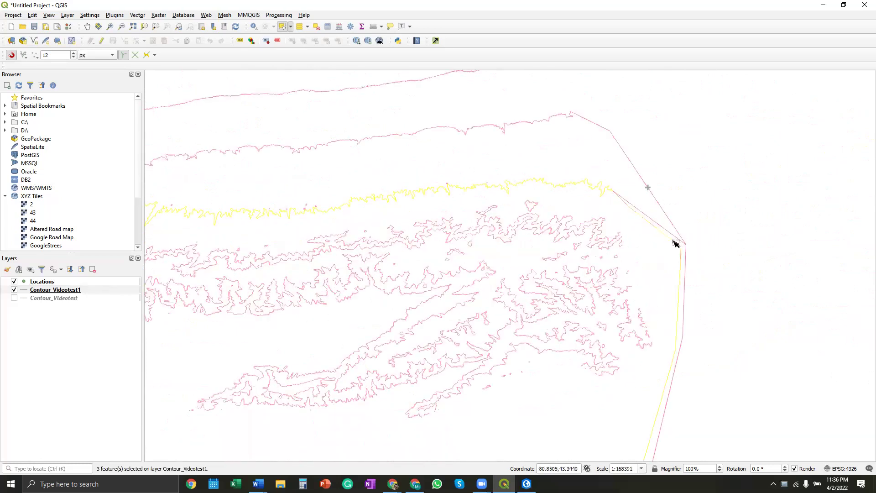
scroll(744, 214, "down", 2)
scroll(425, 304, "up", 2)
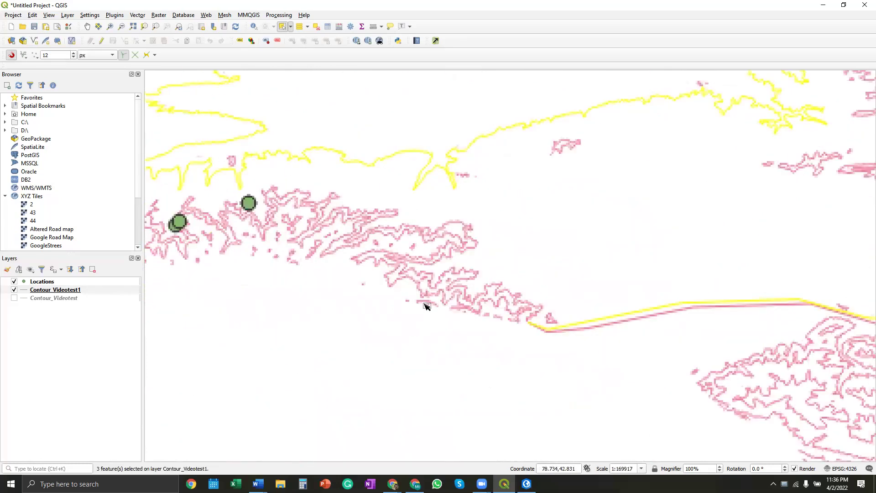
scroll(541, 313, "up", 1)
scroll(495, 338, "up", 1)
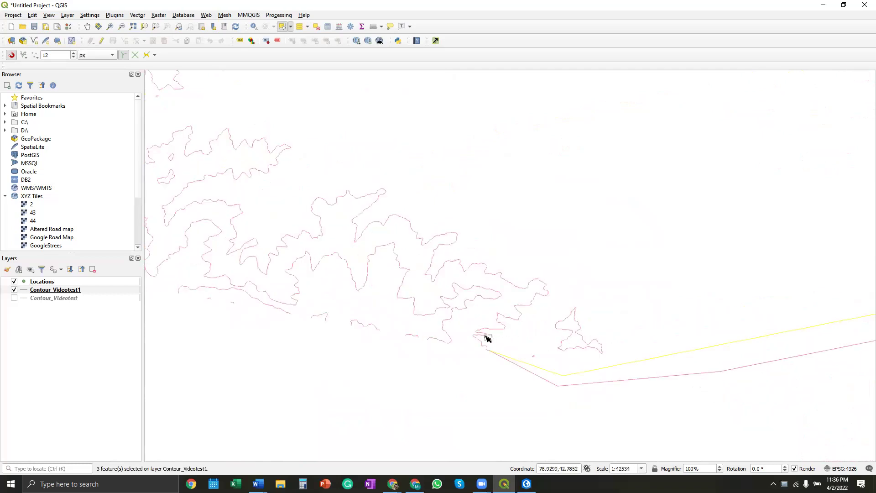
- Add the end contour, nearby, left and connecting segments, deselecting the middle segment
left_click(486, 337, "shift")
scroll(493, 357, "up", 1)
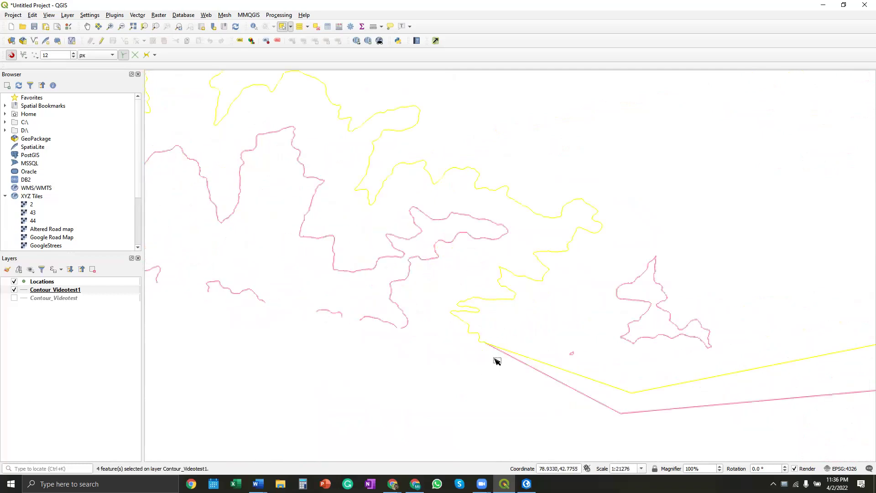
scroll(669, 282, "down", 2)
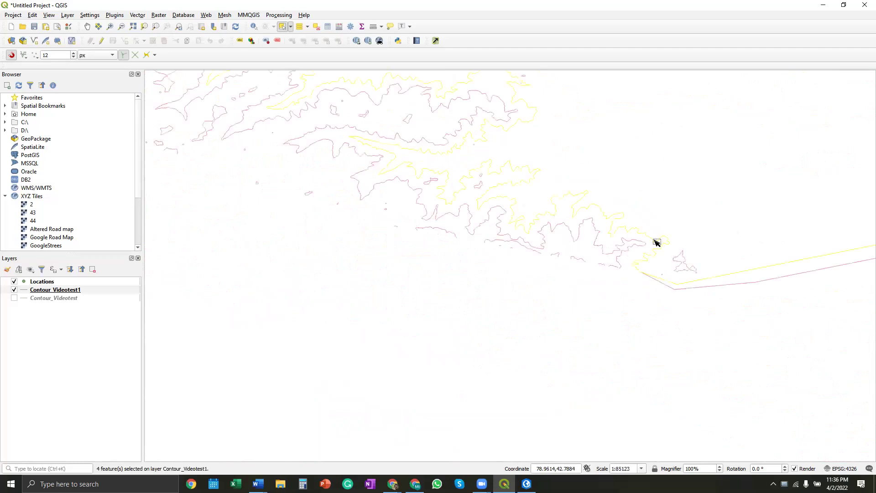
scroll(667, 255, "down", 3)
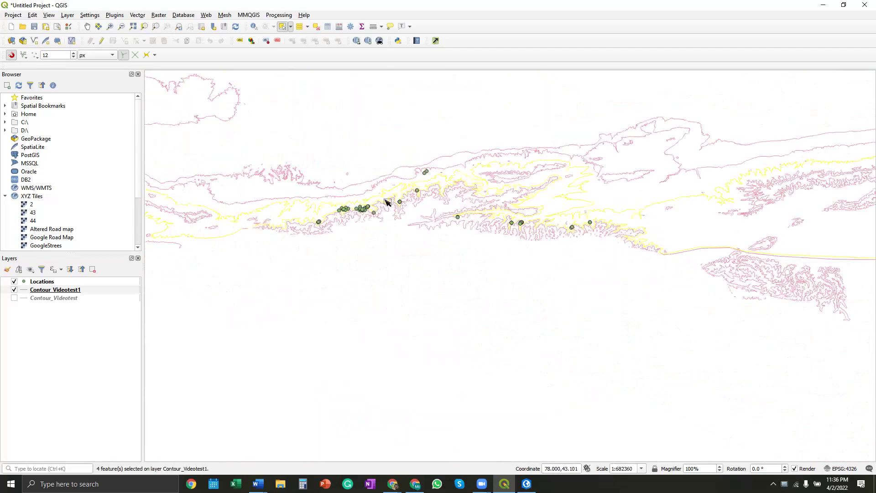
scroll(345, 199, "up", 1)
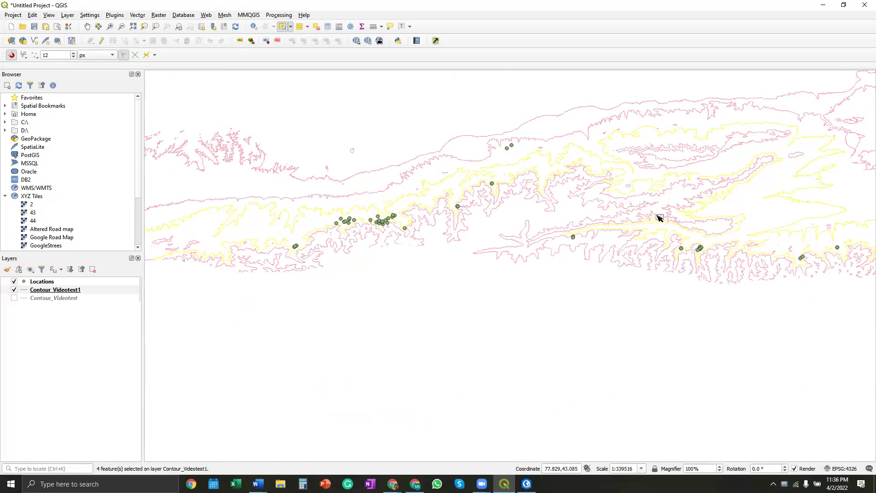
scroll(677, 239, "down", 1)
scroll(404, 233, "up", 2)
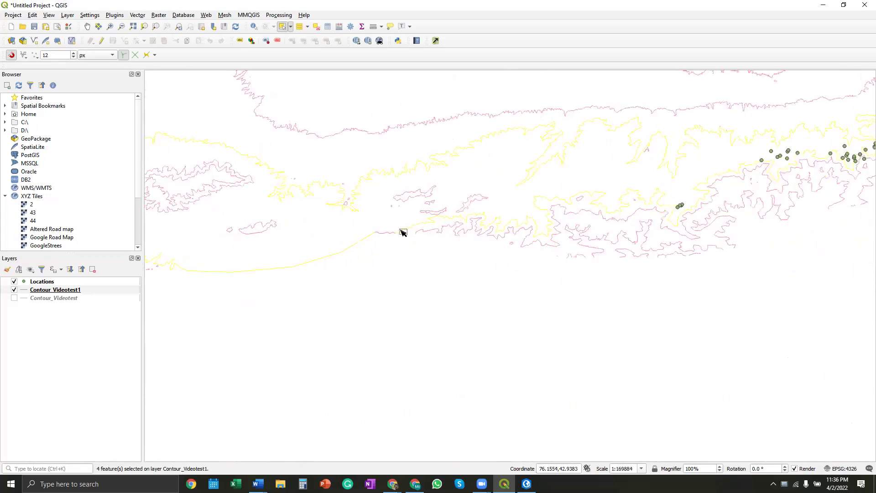
scroll(379, 247, "up", 5)
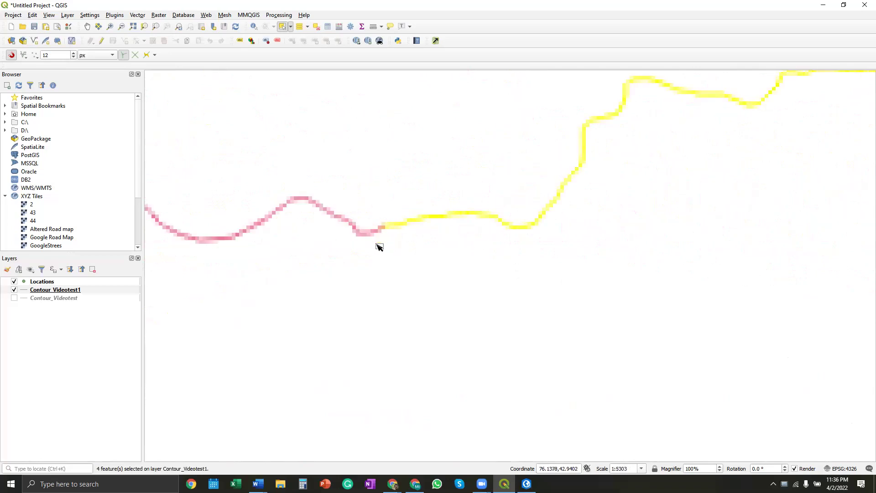
scroll(382, 245, "up", 1)
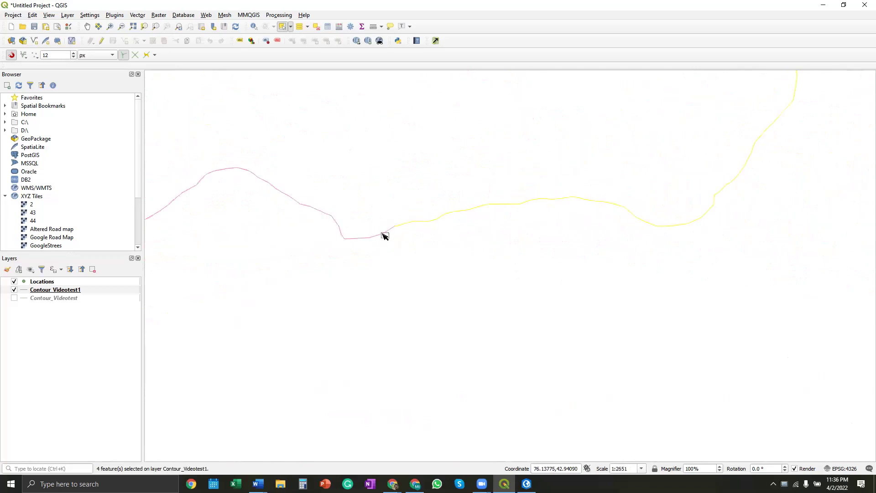
left_click(384, 236, "shift")
left_click(338, 214, "shift")
left_click(331, 219, "shift")
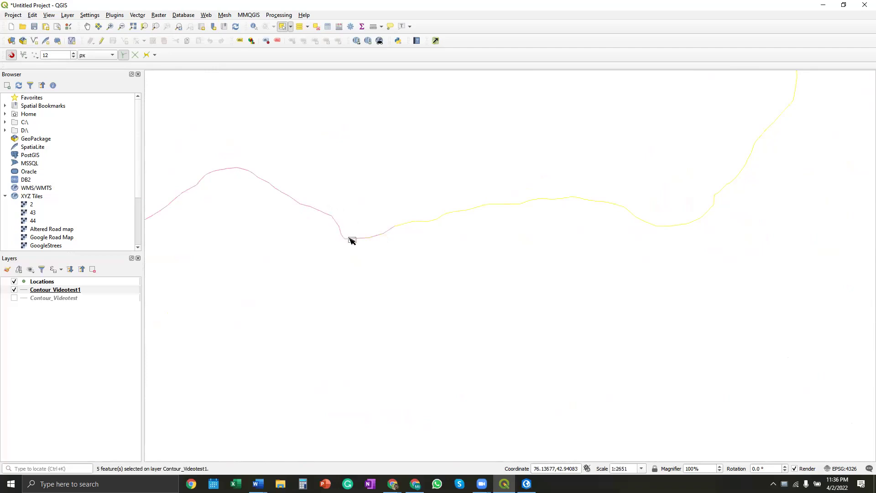
left_click(372, 237, "shift")
- Add the last four contour segments to reach 10 selected, then zoom out
scroll(588, 310, "down", 1)
scroll(323, 263, "up", 2)
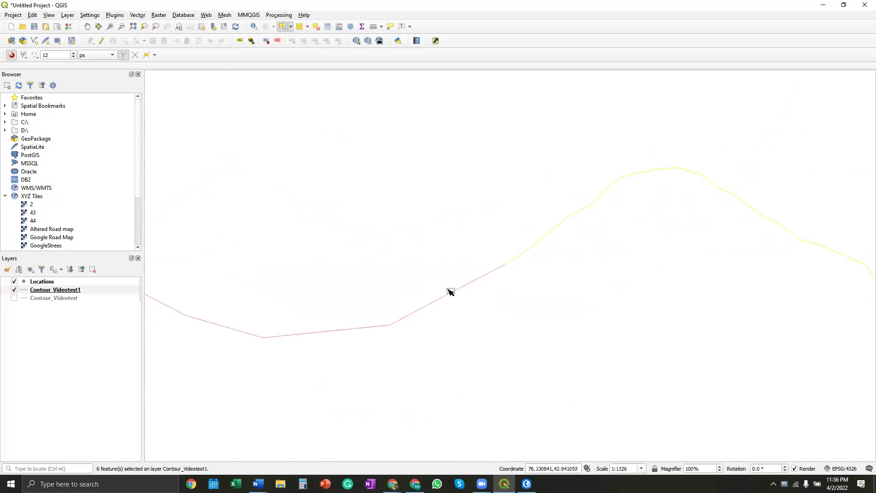
left_click(450, 292, "shift")
scroll(645, 316, "down", 3)
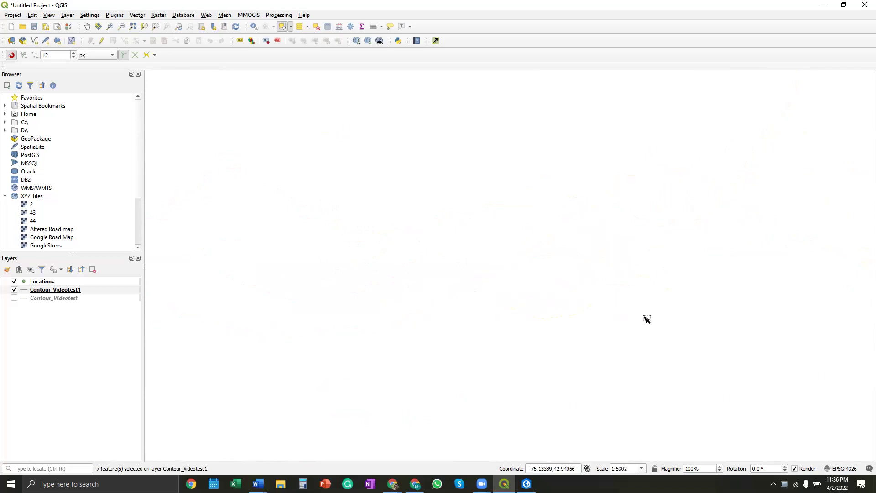
left_click(558, 301, "shift")
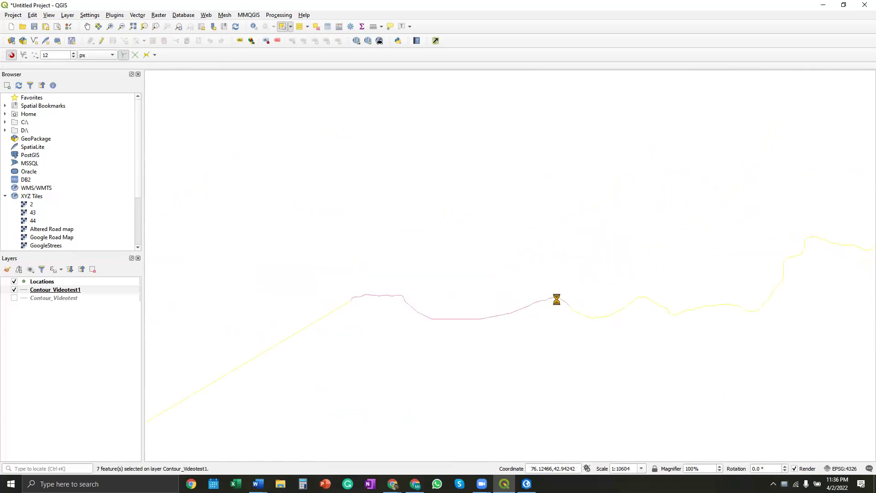
left_click(512, 312, "shift")
left_click(405, 298, "shift")
scroll(378, 239, "down", 4)
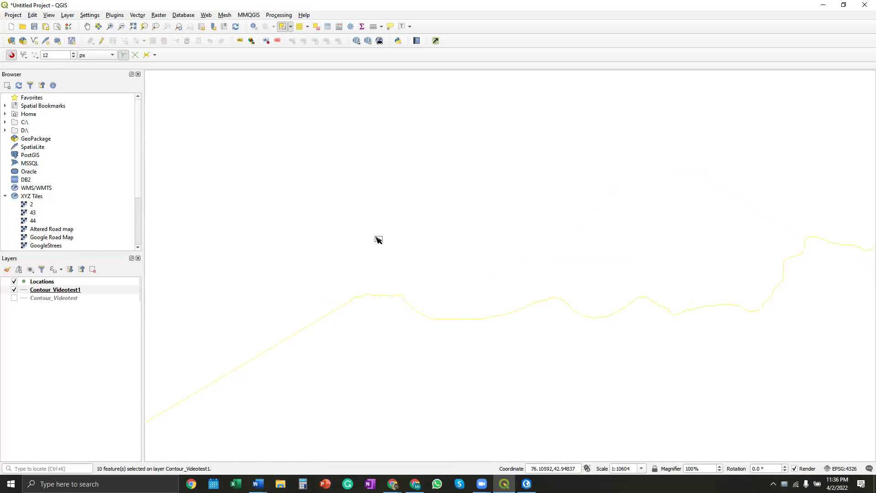
scroll(320, 264, "down", 1)
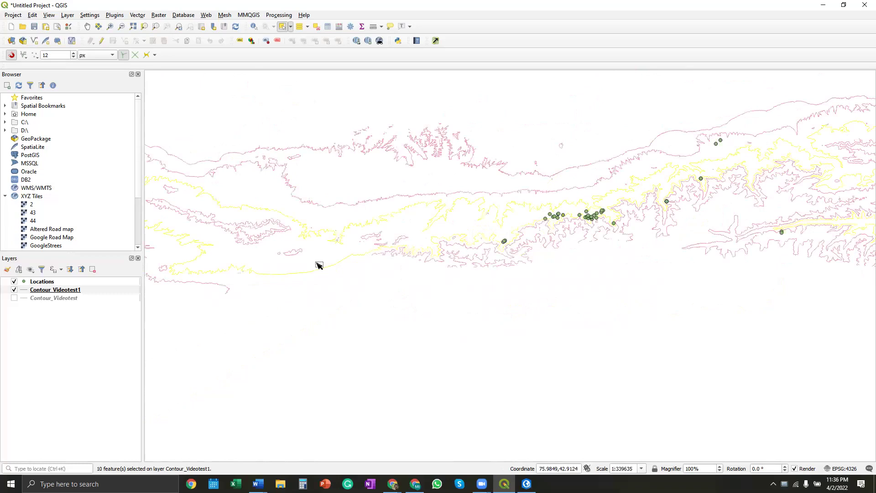
scroll(205, 269, "down", 1)
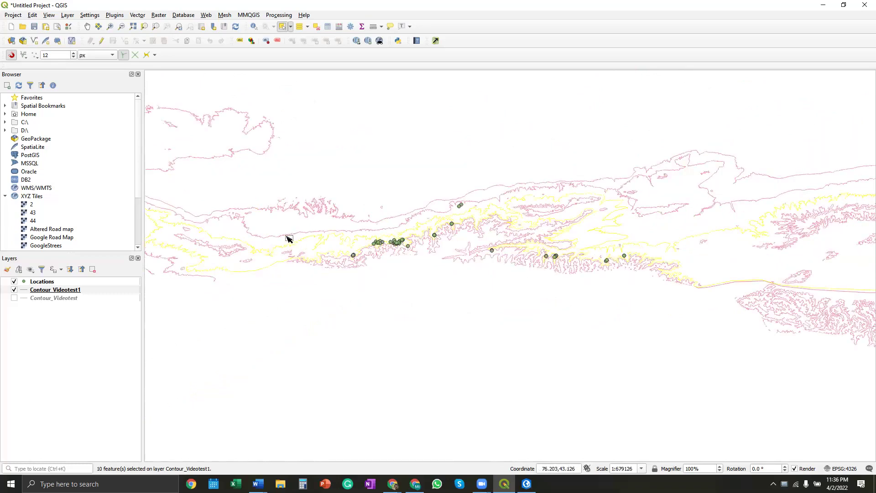
scroll(287, 238, "down", 1)
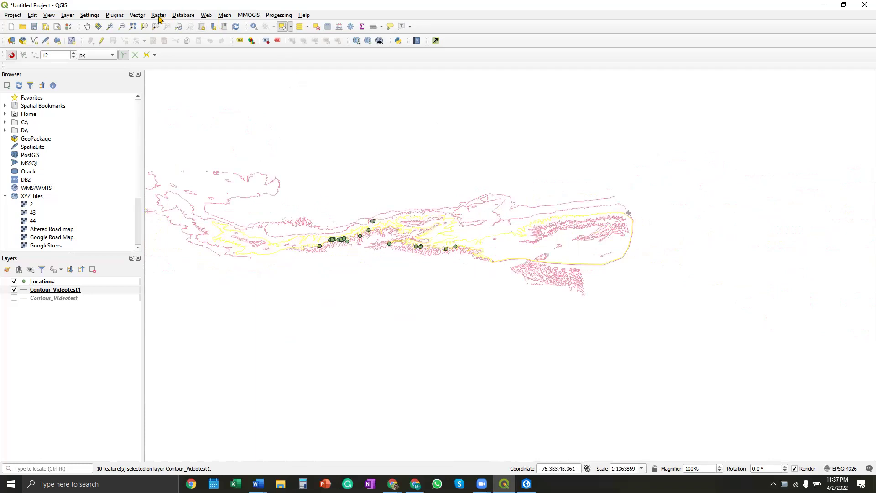
- Dissolve only the selected contour features into LynxDis.shp and run the tool
left_click(136, 15)
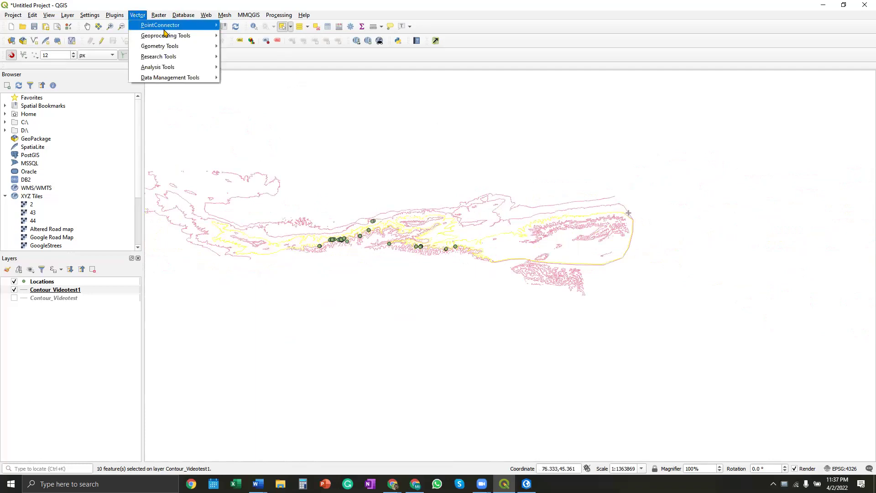
mouse_move(176, 39)
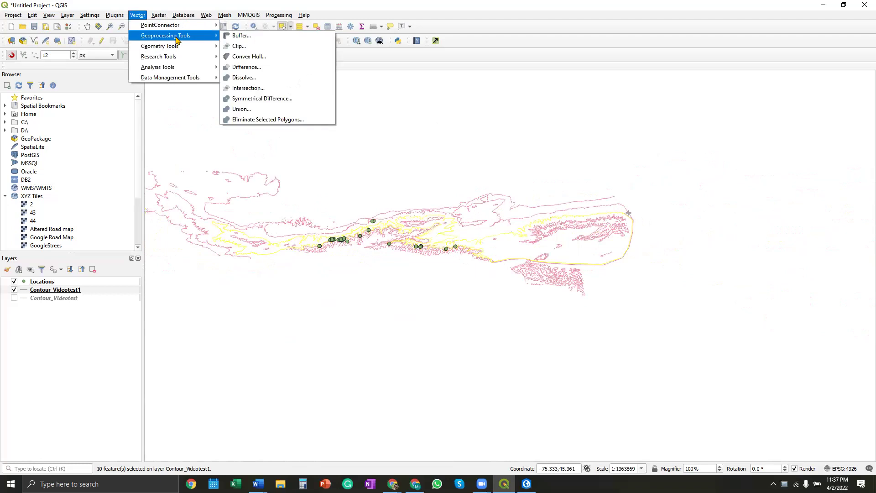
left_click(247, 78)
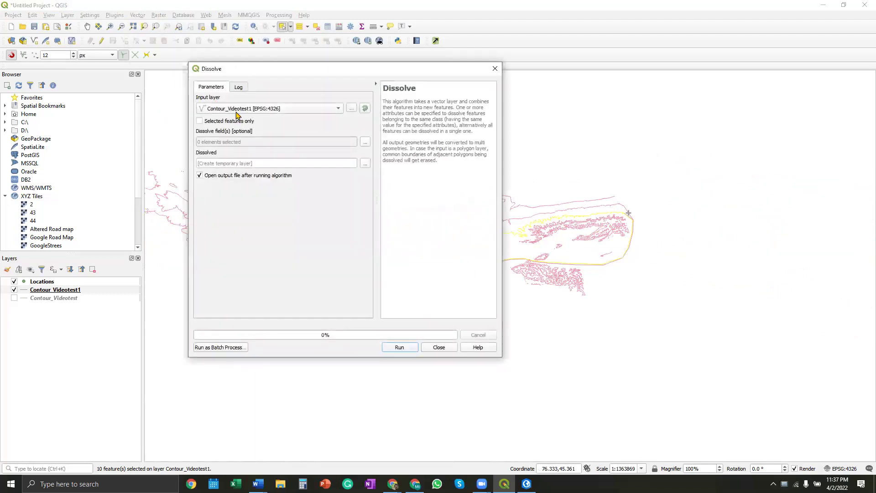
left_click(207, 123)
left_click(365, 164)
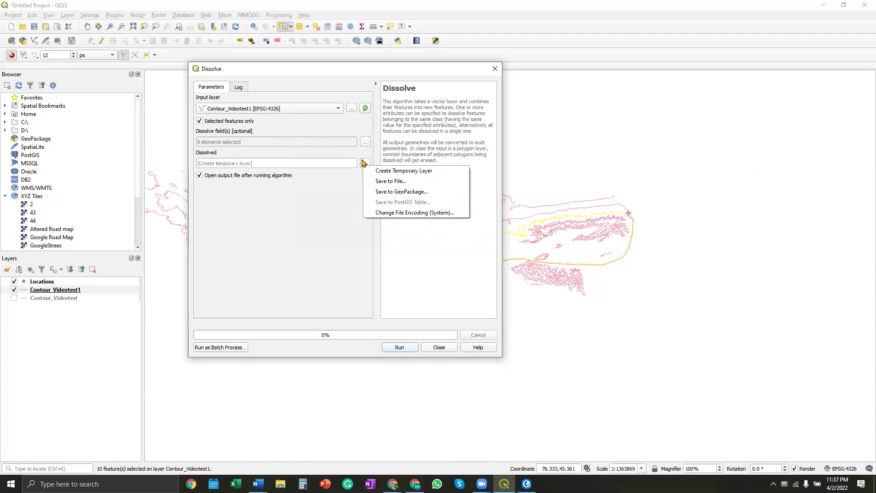
left_click(380, 182)
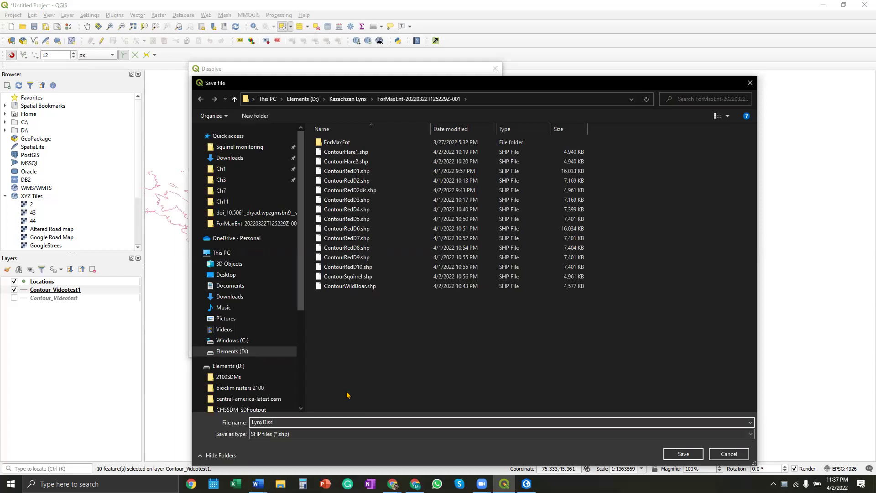
left_click(683, 454)
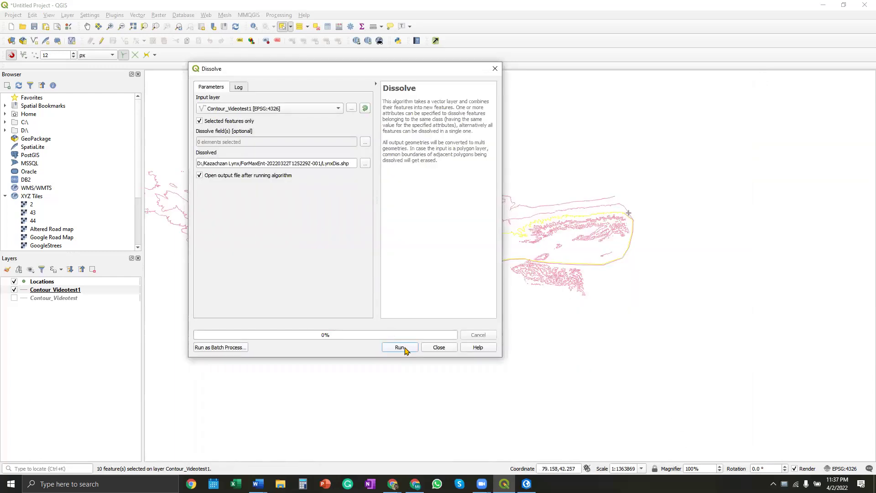
left_click(400, 348)
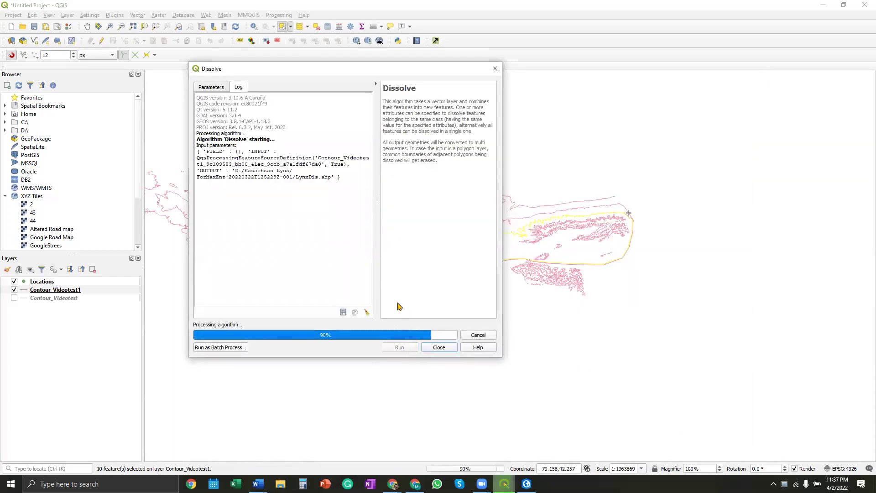
left_click(439, 347)
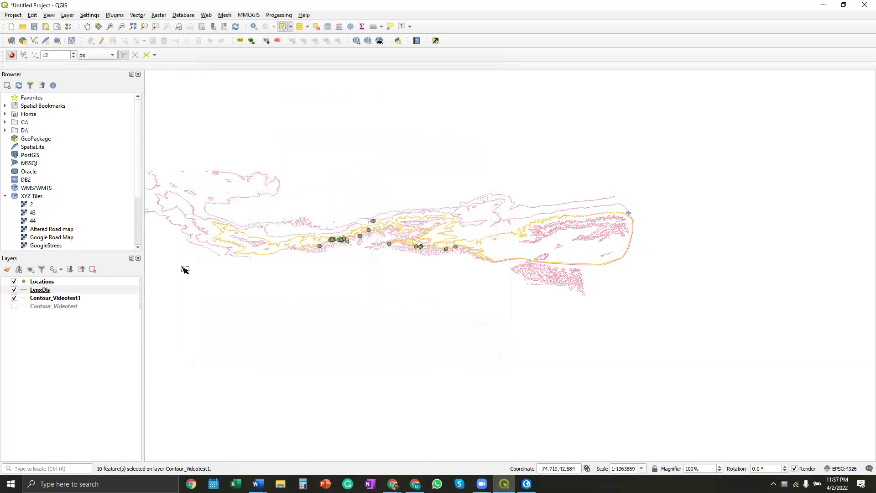
- Hide Contour_Videotest1 and select the dissolved LynxDis polygon on the map
left_click(15, 299)
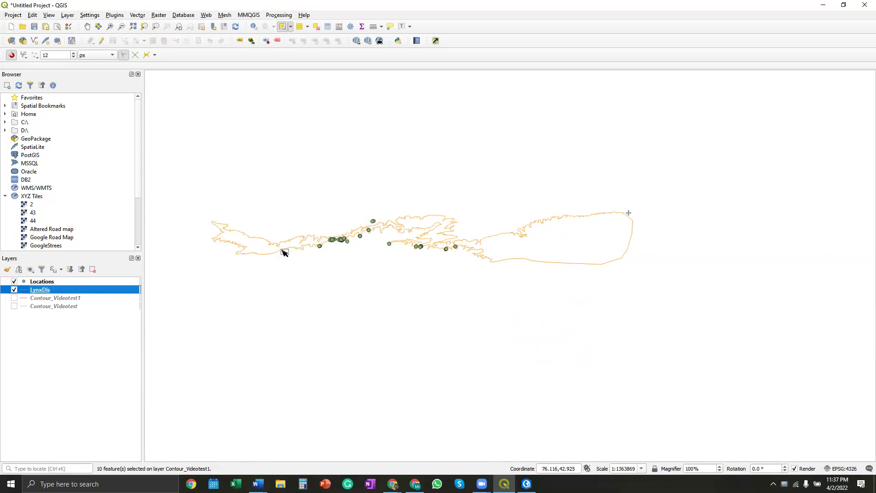
left_click(282, 250)
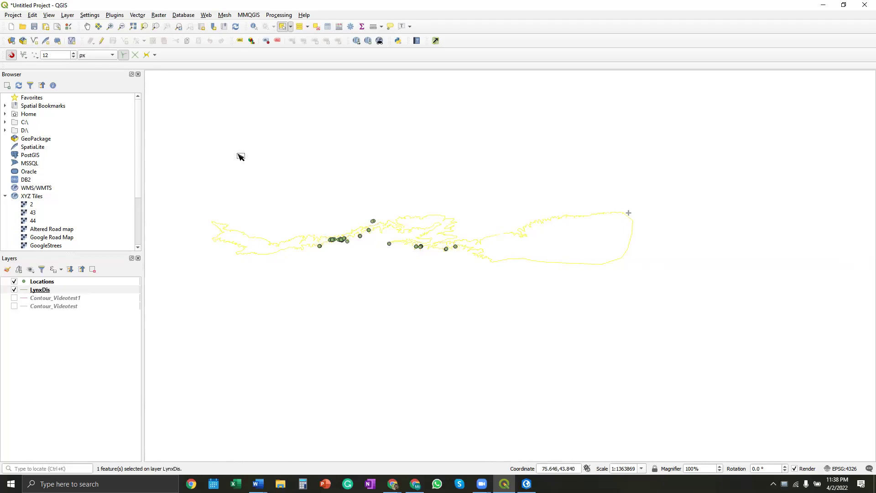
- Browse the Geometry Tools menus for a lines-to-polygons tool, then switch to ArcGIS Pro
left_click(143, 17)
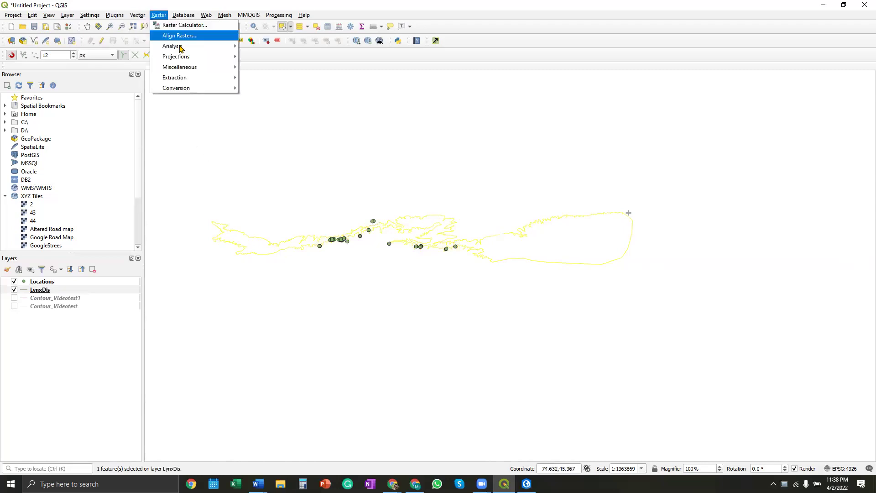
mouse_move(178, 68)
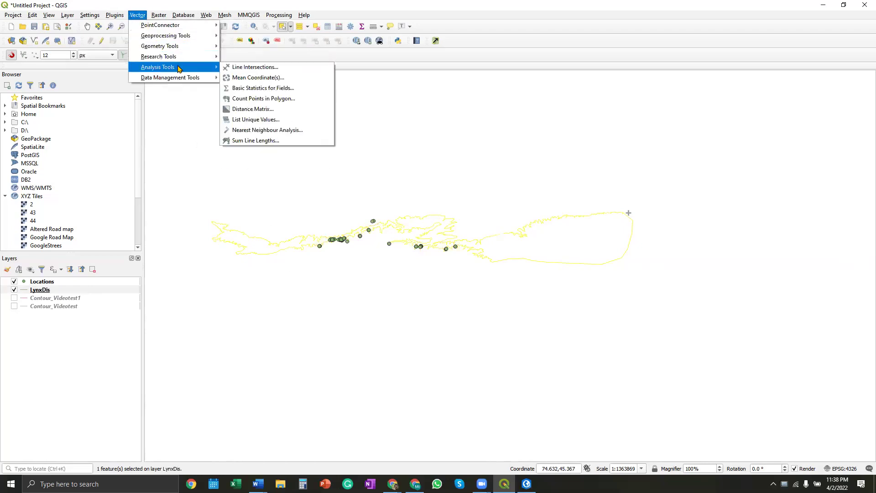
mouse_move(190, 46)
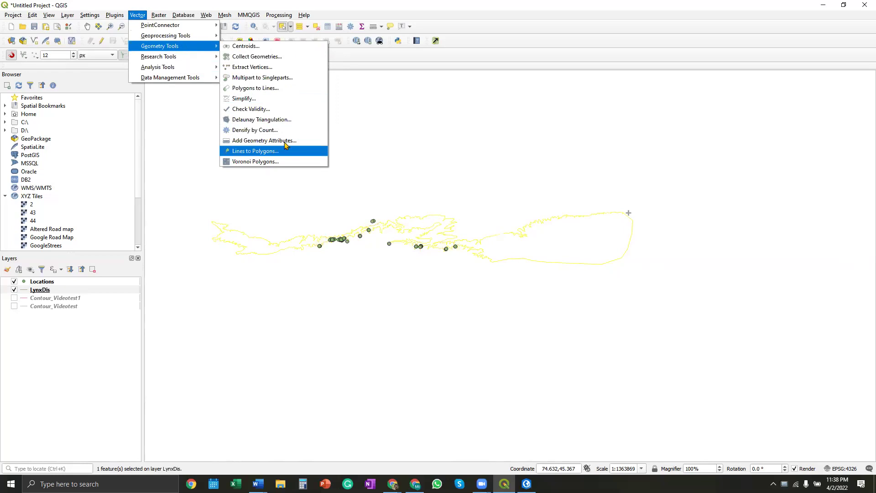
key("Escape")
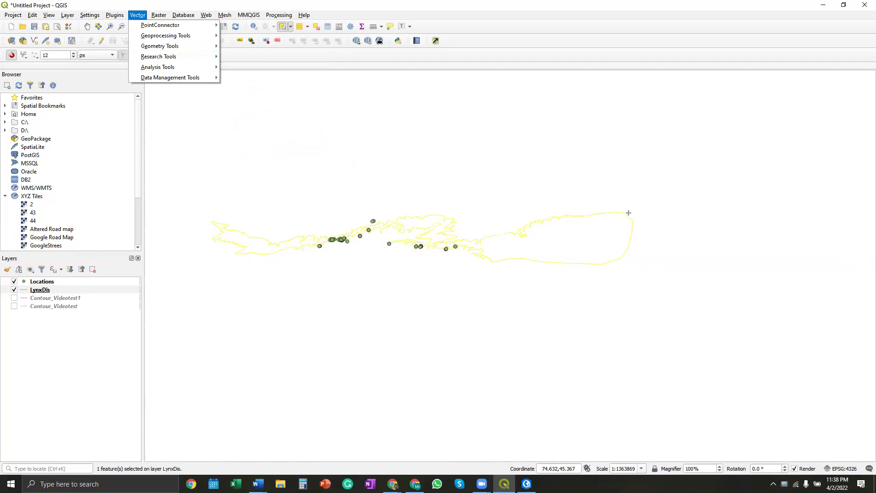
left_click(526, 484)
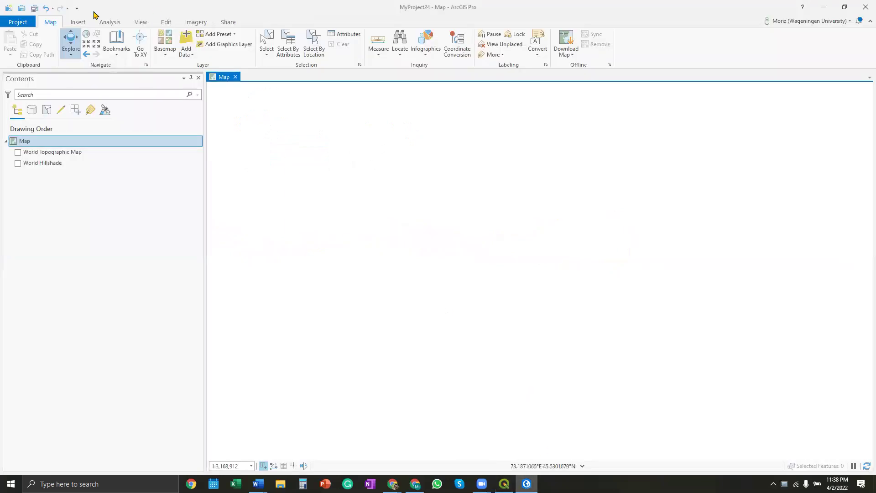
- Add LynxDis.shp to the ArcGIS Pro map after refreshing the folder listing
left_click(187, 44)
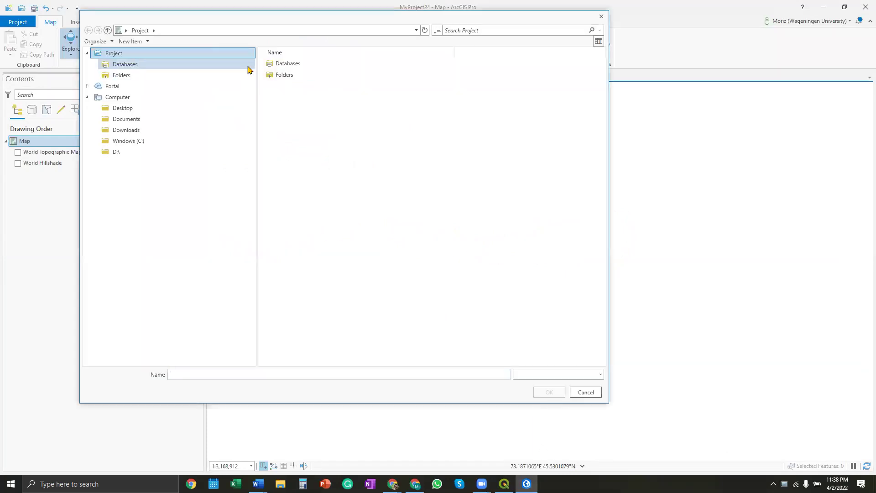
left_click(423, 30)
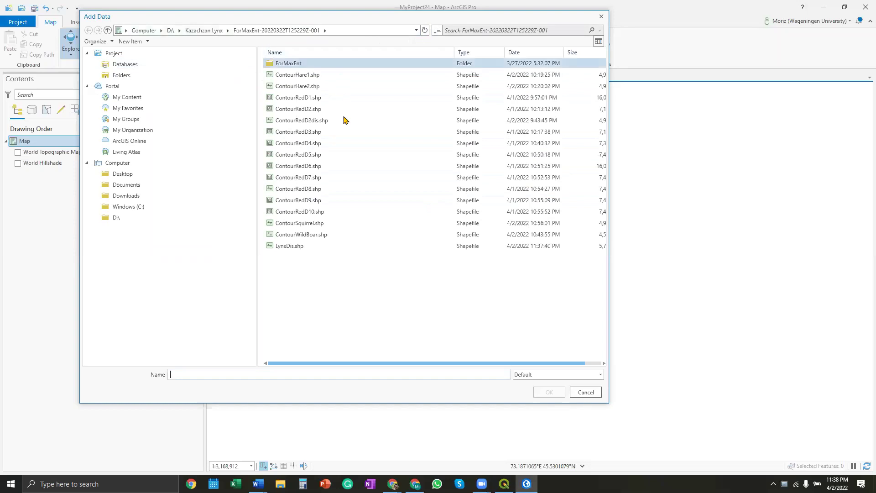
left_click(303, 245)
left_click(546, 396)
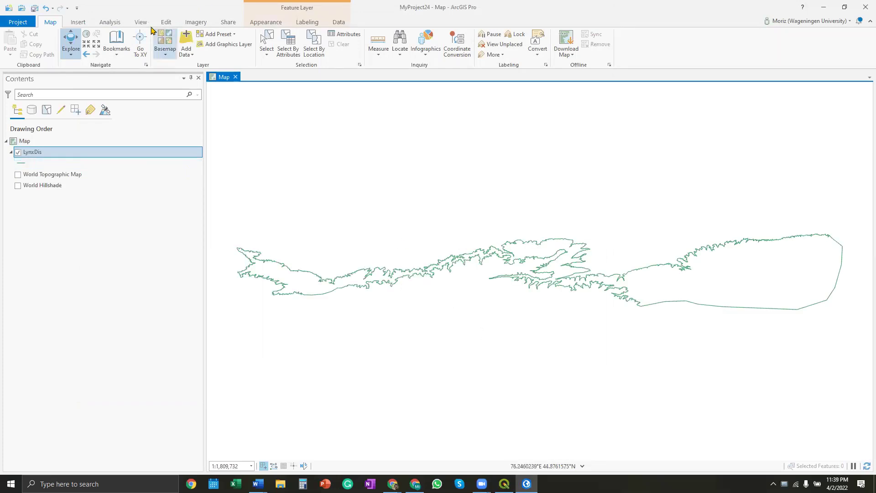
- Open the Feature To Polygon tool with LynxDis as the input features
left_click(110, 22)
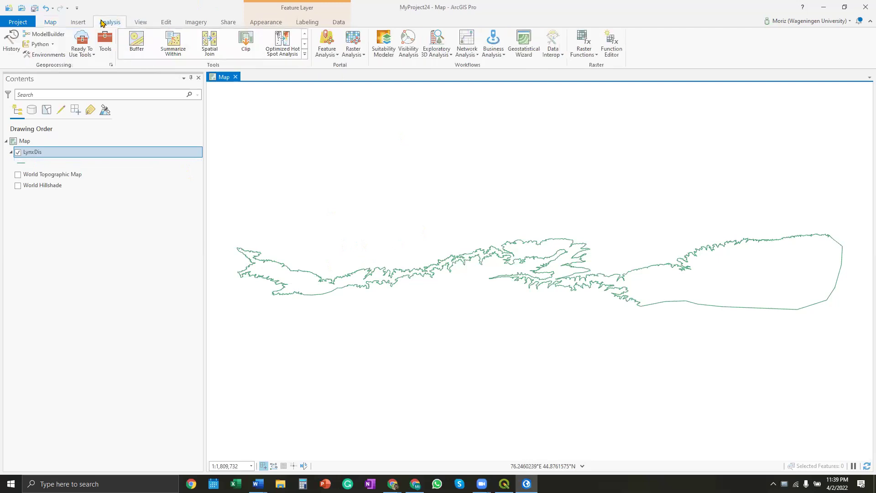
left_click(105, 44)
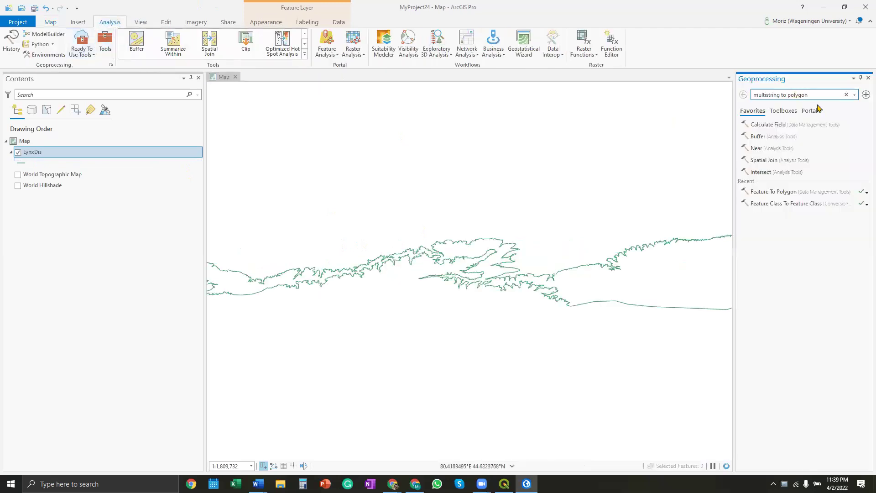
left_click(787, 194)
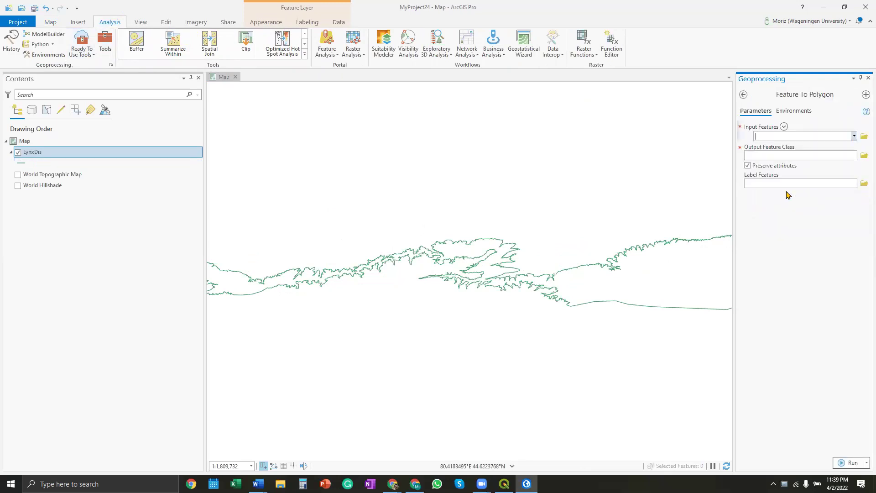
left_click(855, 137)
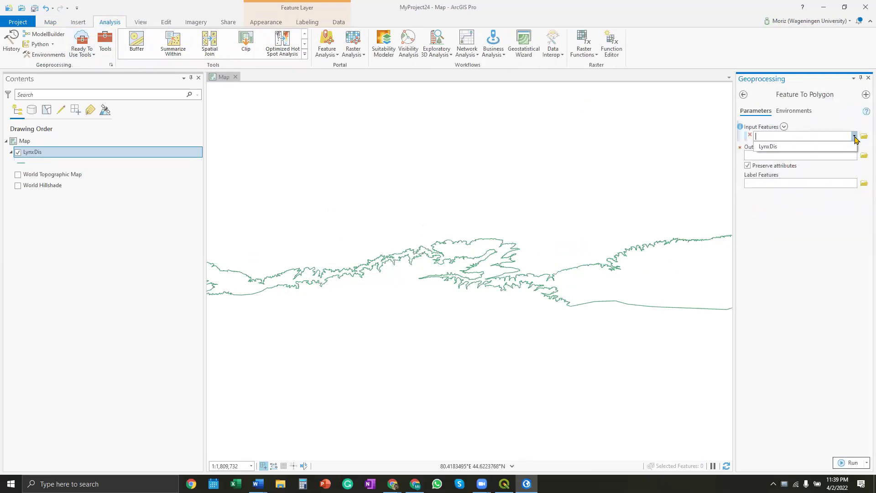
left_click(763, 147)
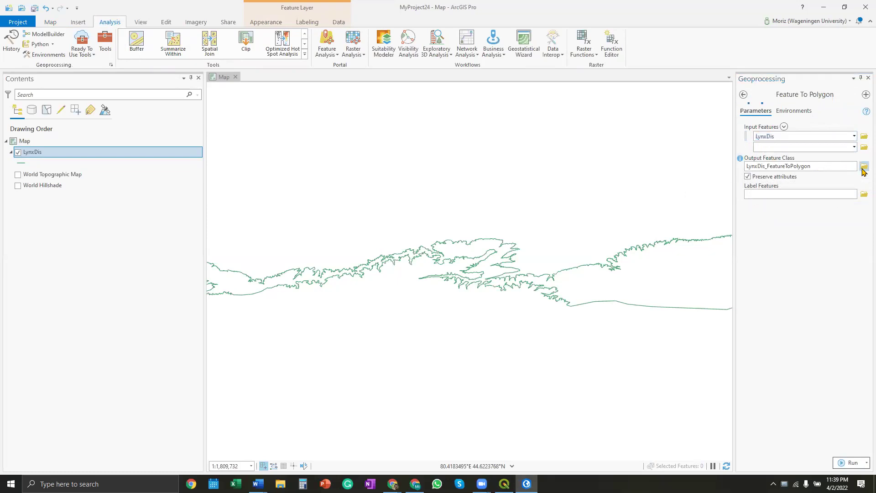
- Name the output LynxPoly.shp and run the conversion
left_click(863, 168)
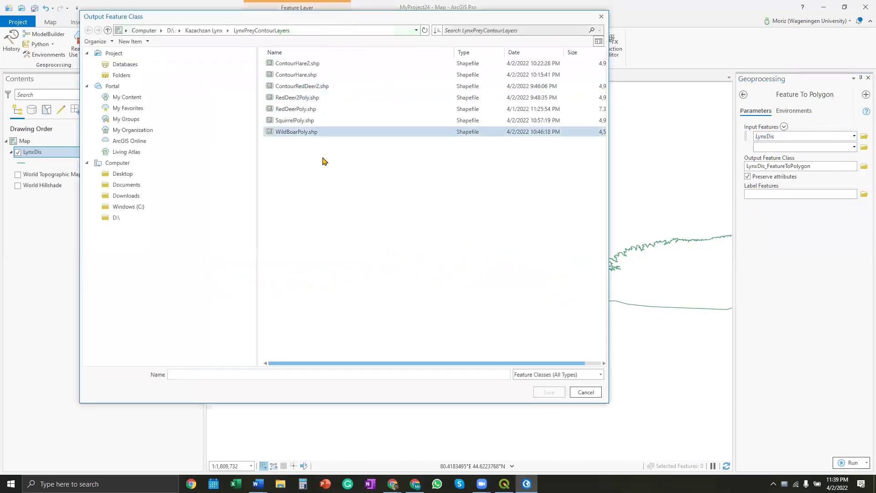
left_click(190, 374)
key("BackSpace")
key("BackSpace")
key("BackSpace")
key("BackSpace")
key("BackSpace")
key("BackSpace")
key("BackSpace")
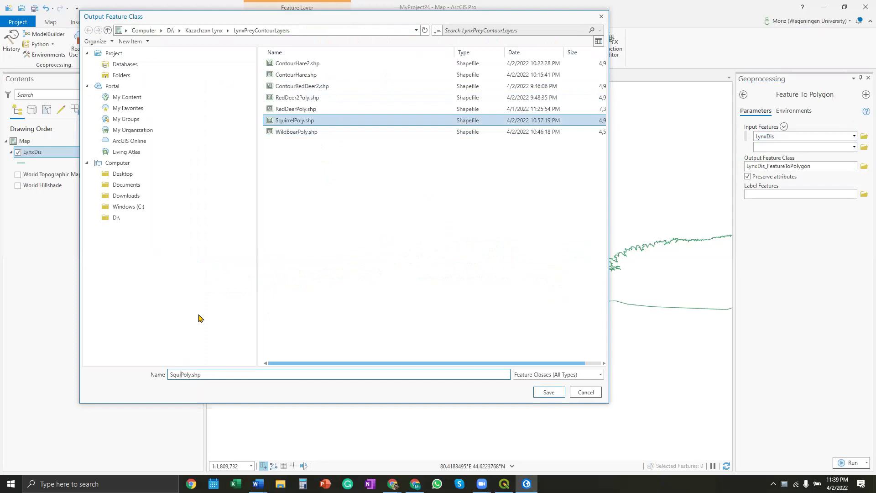
key("BackSpace")
type("Lynx")
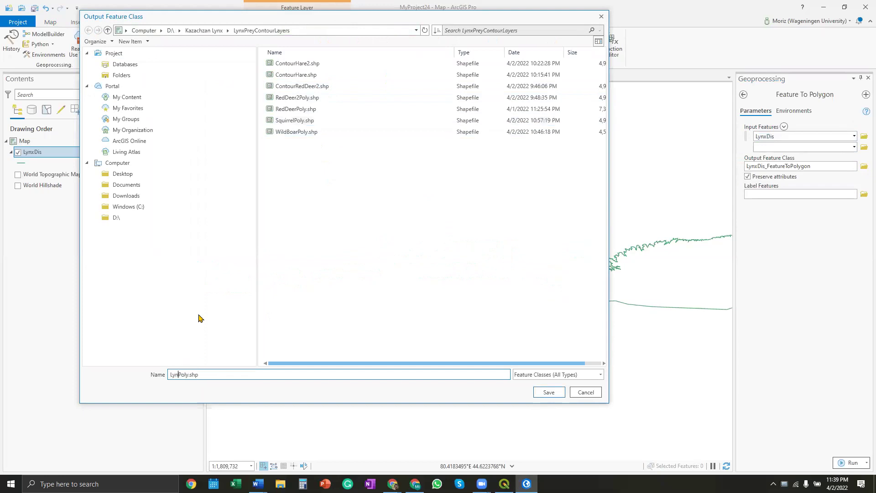
left_click(548, 392)
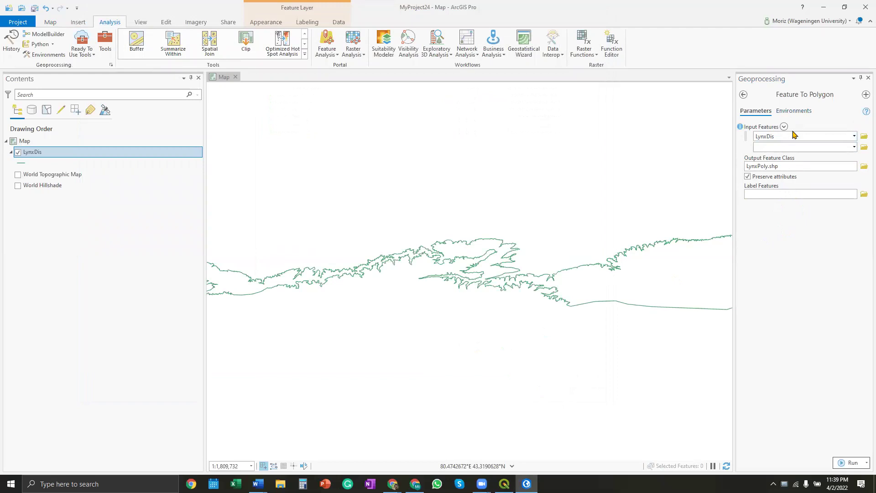
left_click(846, 462)
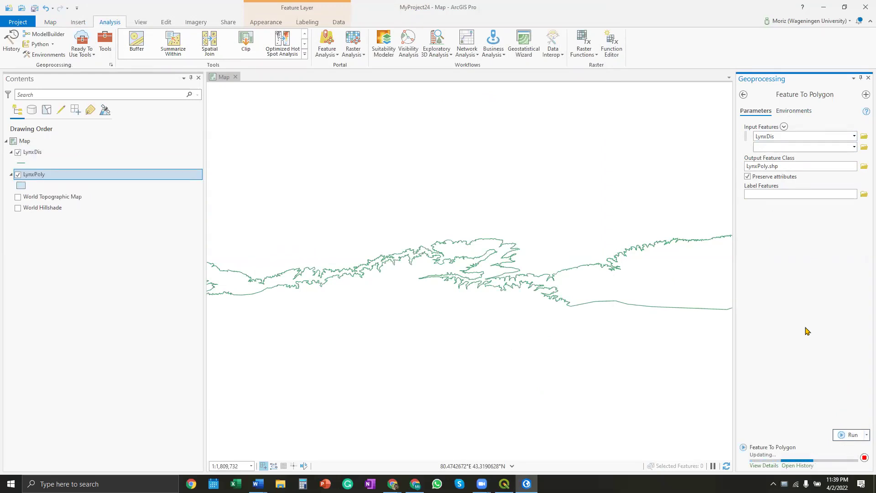
- Close the Geoprocessing pane so the LynxPoly polygon and LynxDis outline are fully visible
left_click(869, 78)
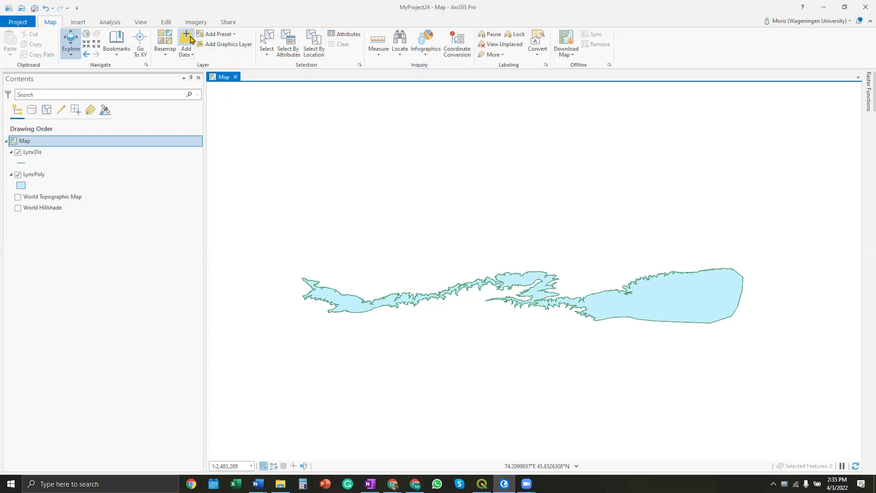
- Add the wc2.1_2.5m_elev.tif elevation raster from the bioclim folder to the map
left_click(187, 38)
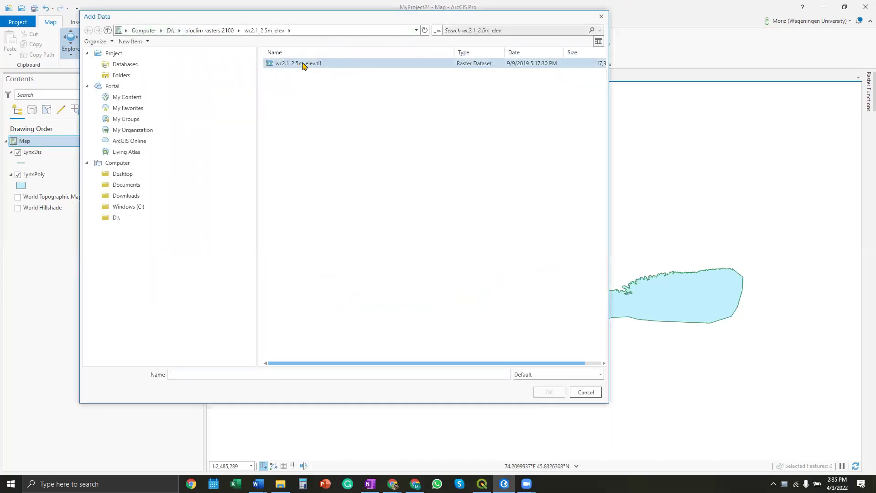
left_click(306, 64)
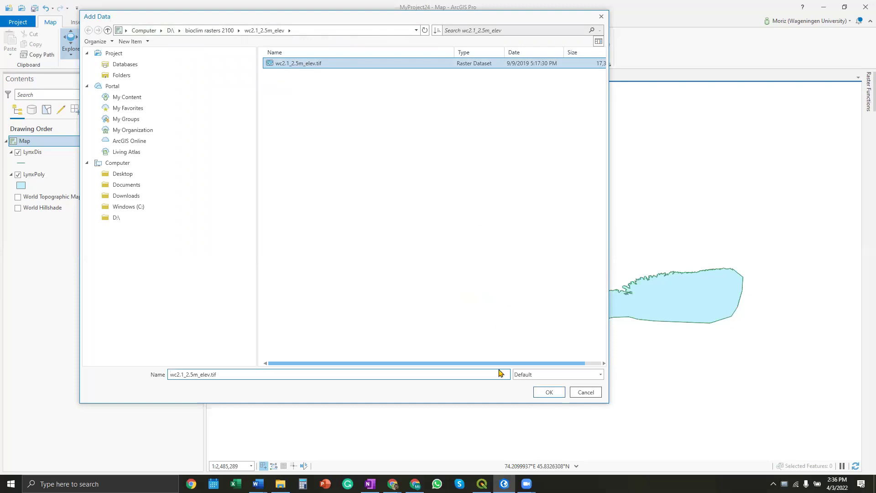
left_click(549, 393)
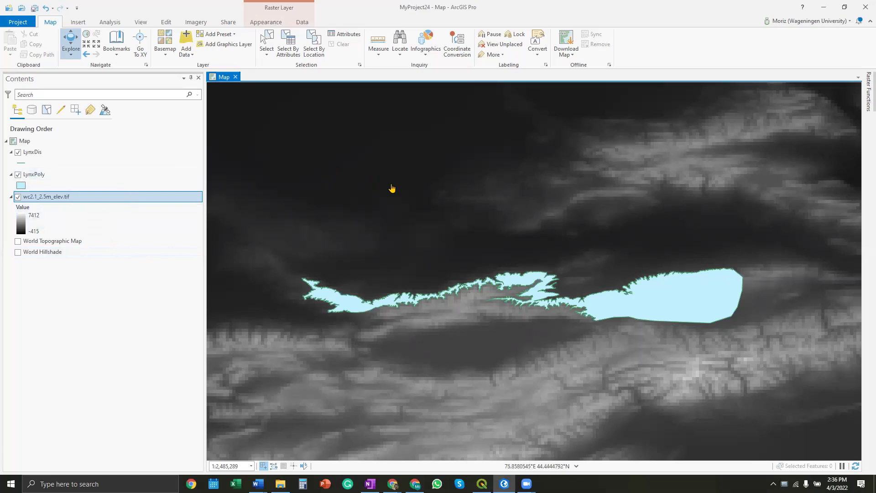
- Set up Feature to Raster with LynxPoly as input, FID as value field, and Feature_Lynx2 as output
left_click(108, 21)
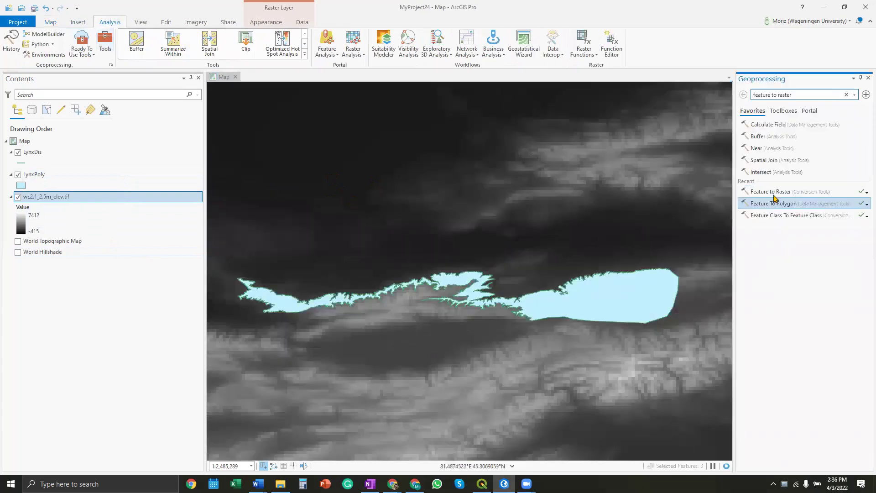
left_click(785, 192)
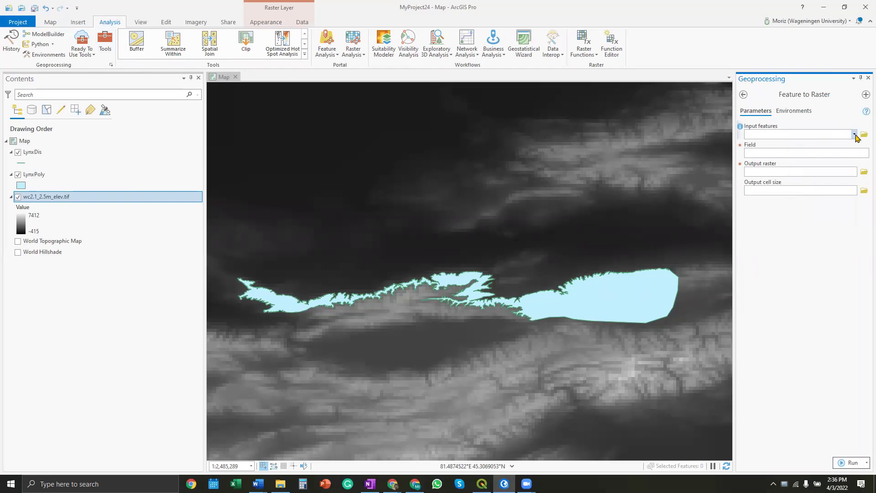
left_click(854, 135)
left_click(788, 154)
left_click(864, 153)
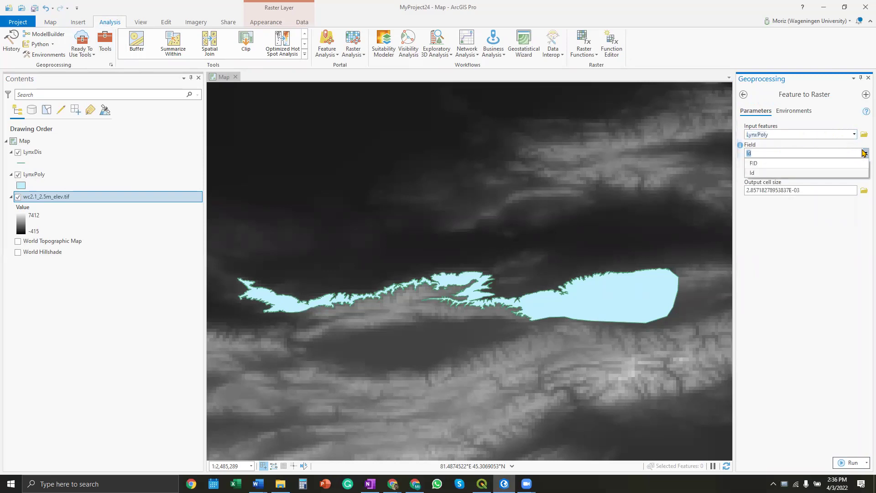
left_click(757, 163)
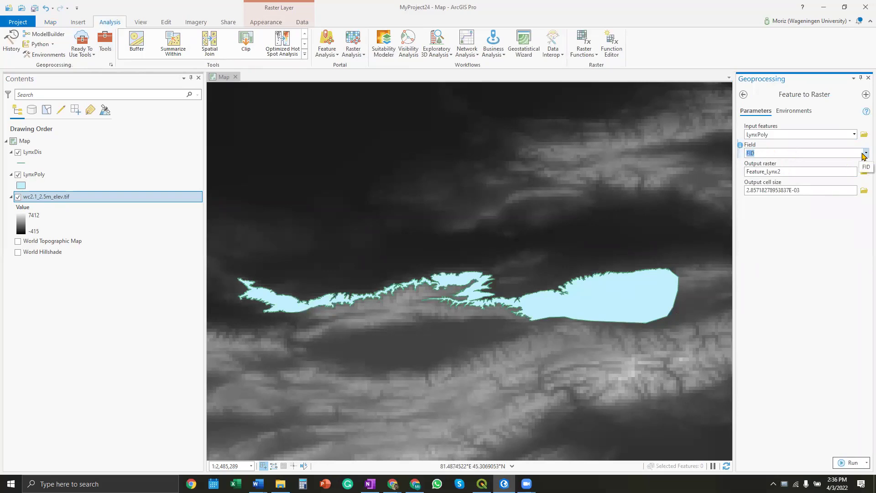
left_click(773, 153)
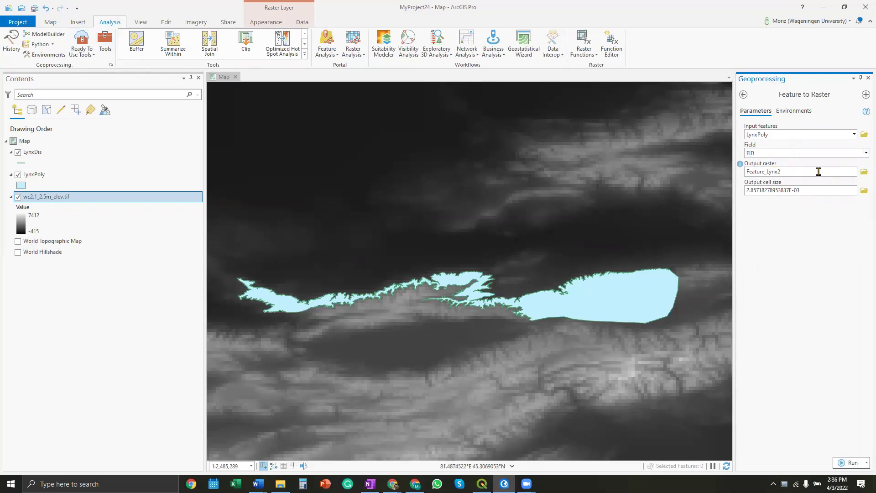
left_click(864, 172)
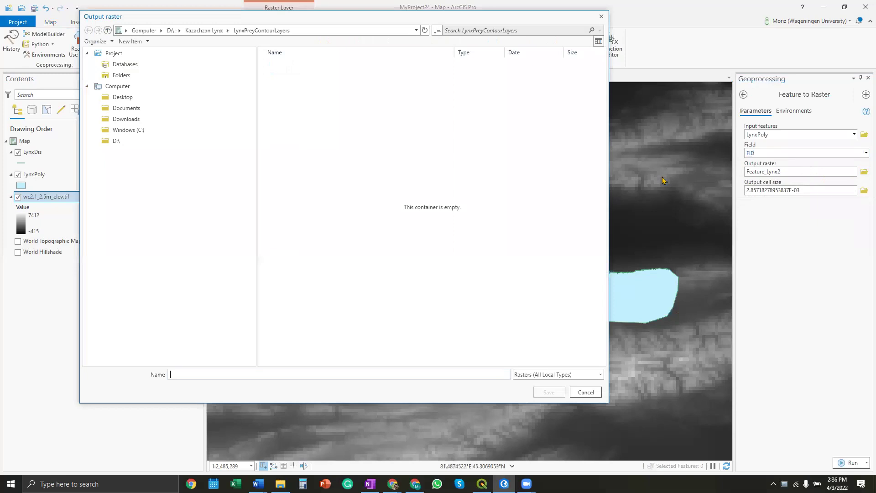
left_click(574, 393)
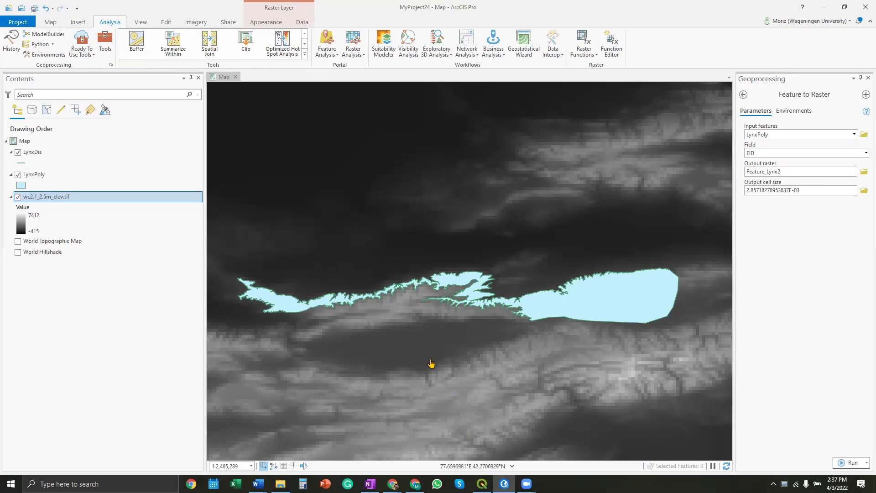
- In QGIS, copy the 0.0416666666666666435 pixel size from wc2.1_2.5m_elev's layer properties
left_click(482, 484)
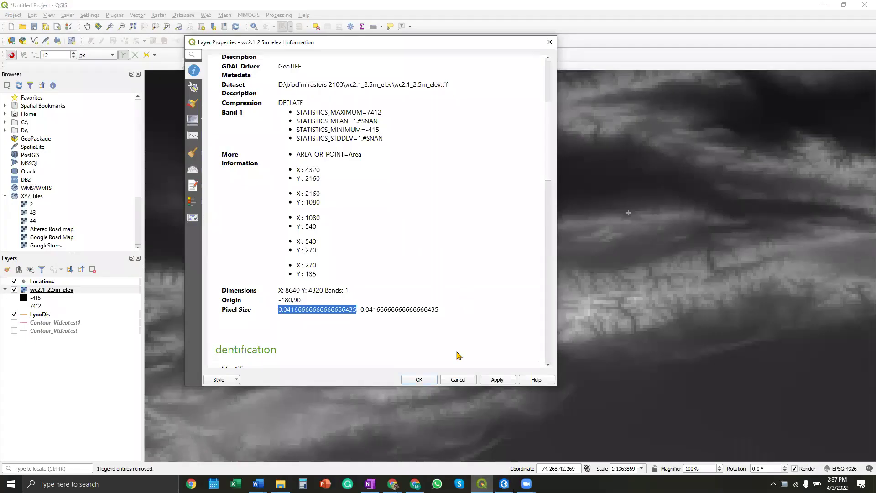
left_click(458, 379)
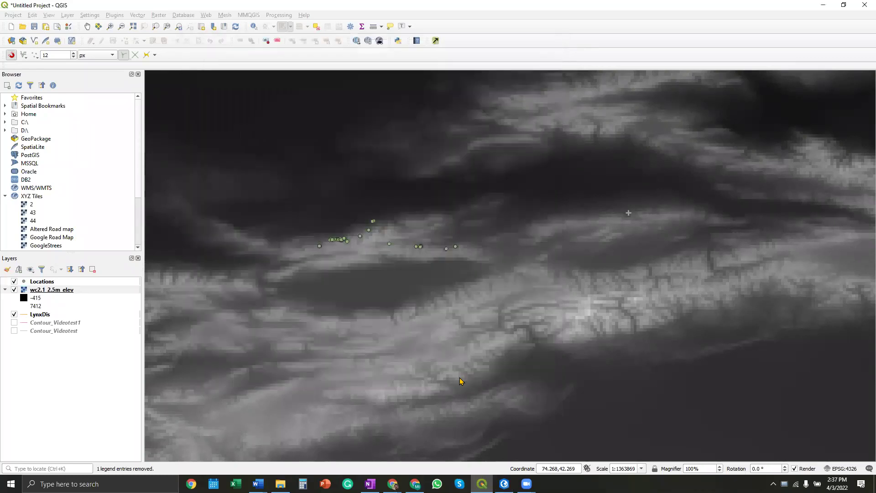
left_click(64, 291)
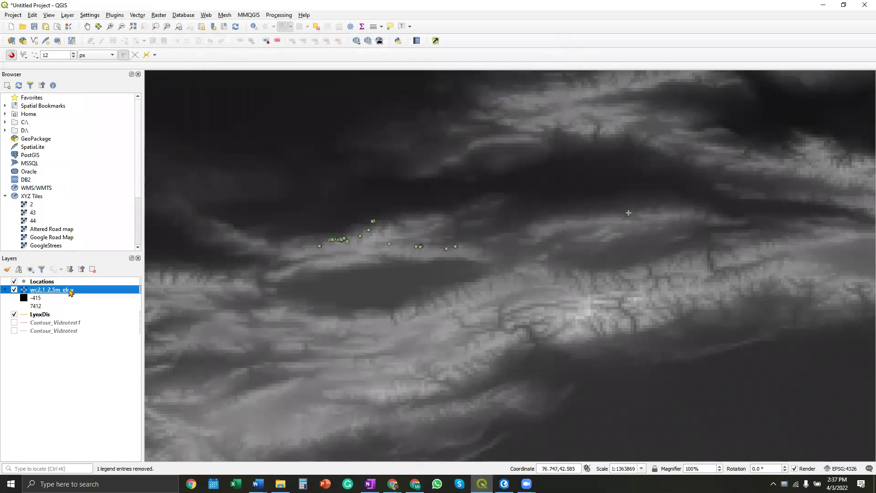
right_click(68, 292)
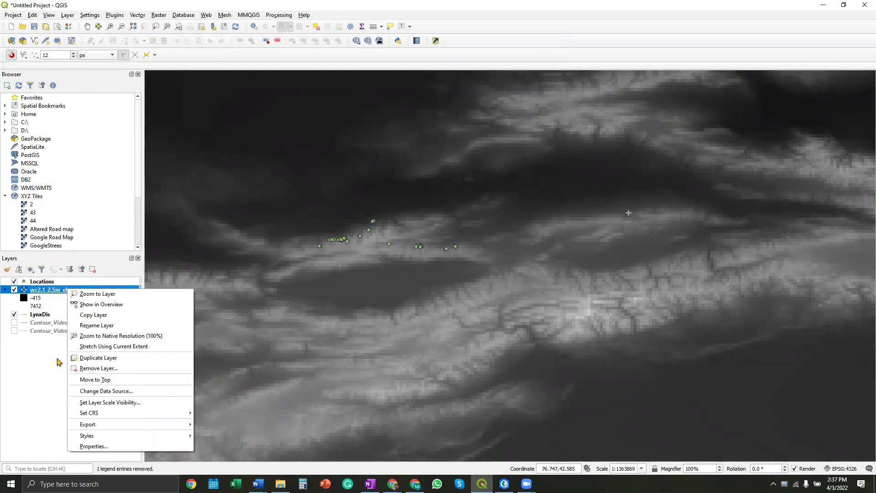
left_click(110, 446)
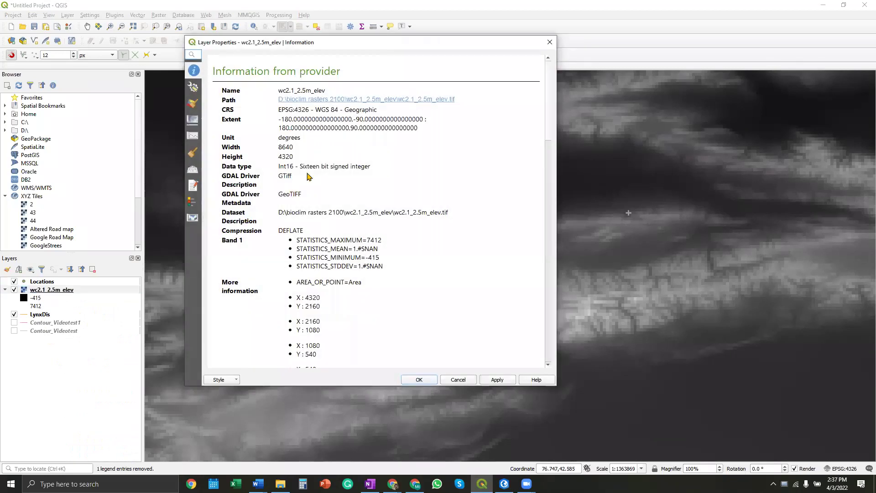
scroll(318, 159, "down", 5)
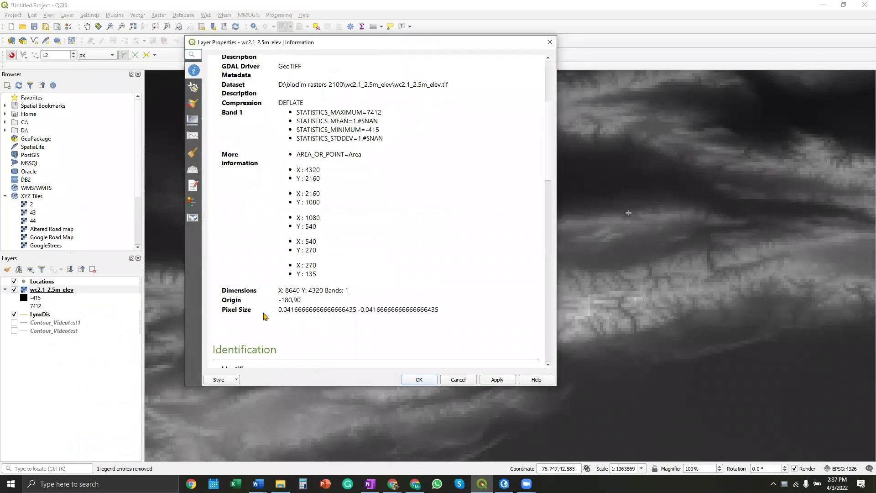
mouse_move(278, 310)
left_mouse_down()
mouse_move(333, 310)
mouse_move(271, 310)
mouse_move(280, 310)
left_mouse_up()
left_click(350, 311)
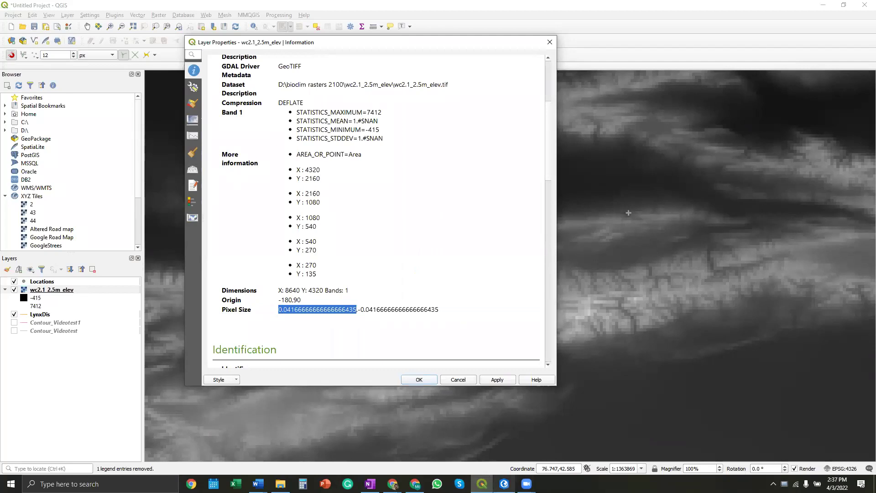
key("alt+Tab")
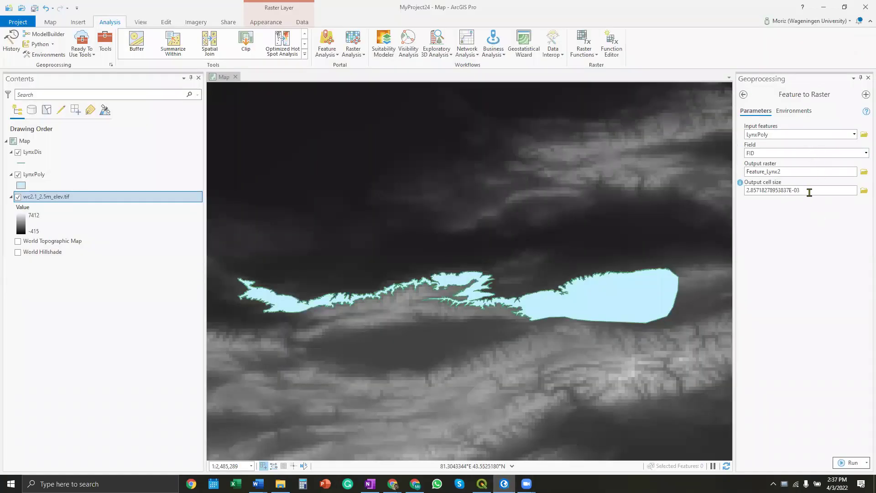
- Set cell size to 0.0416666666666666435 and match coordinate system and extent to wc2.1_2.5m_elev.tif
left_click_drag(802, 191, 741, 195)
type("0.0416666666666666435")
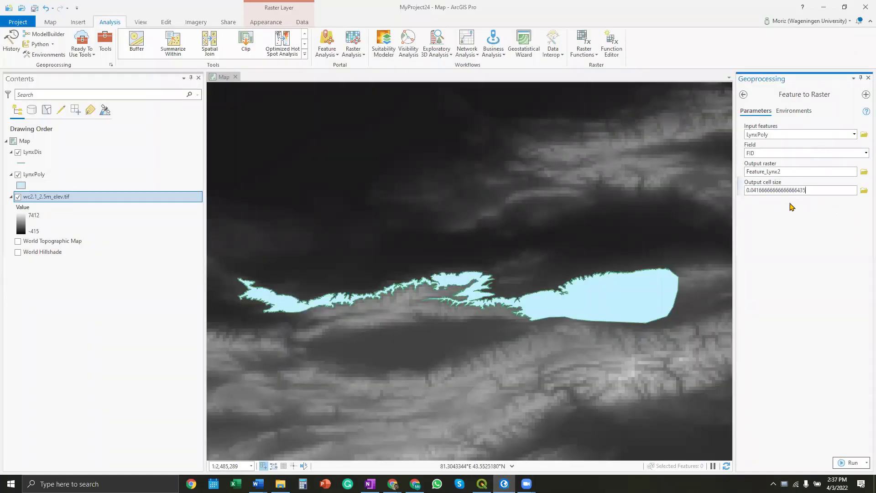
left_click(796, 111)
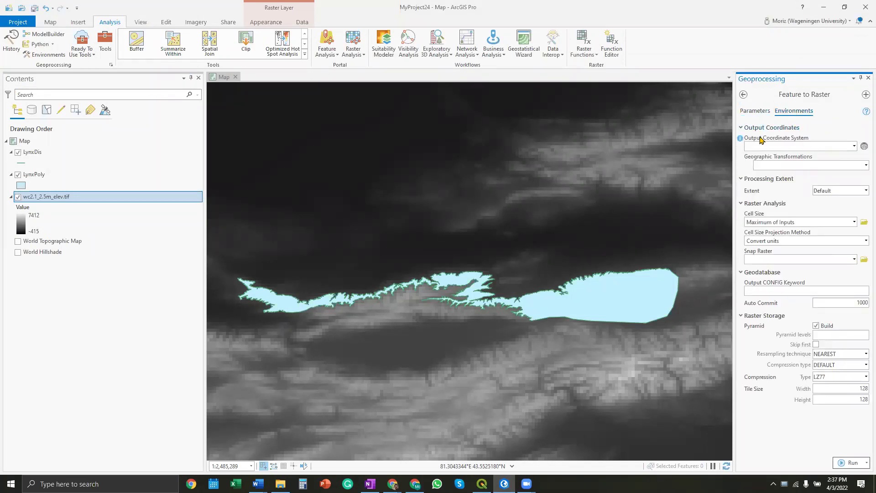
left_click(855, 146)
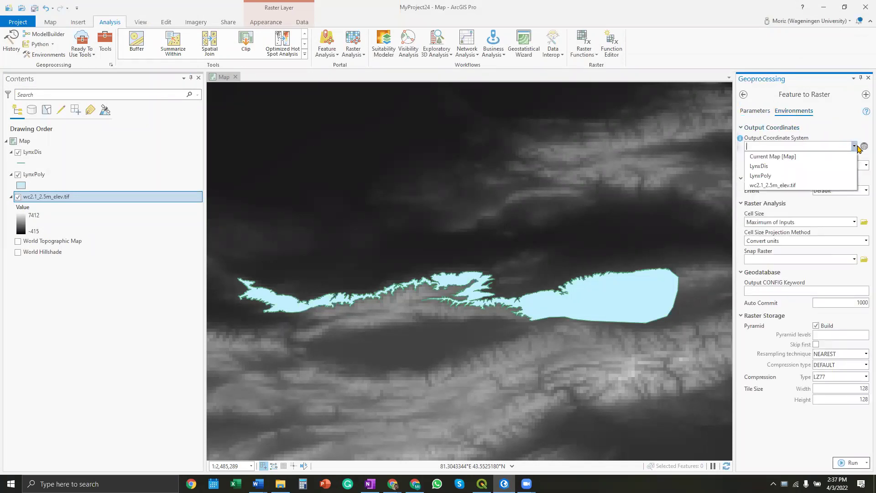
left_click(781, 186)
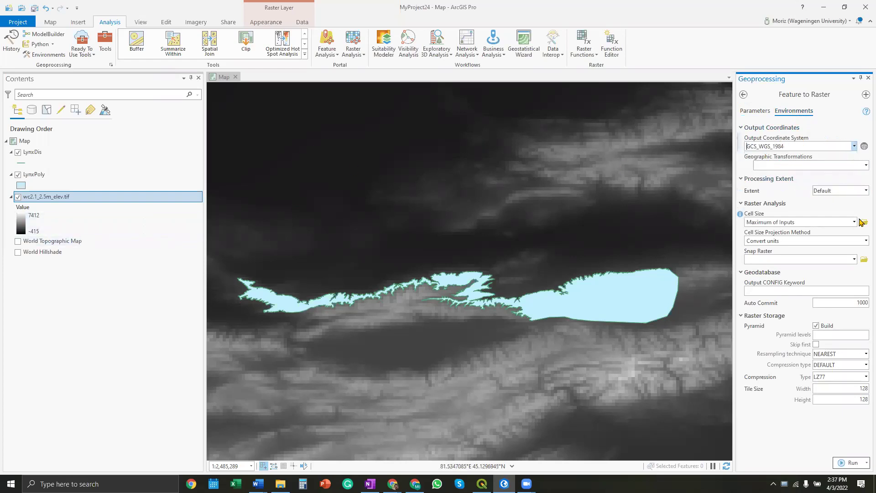
left_click(866, 191)
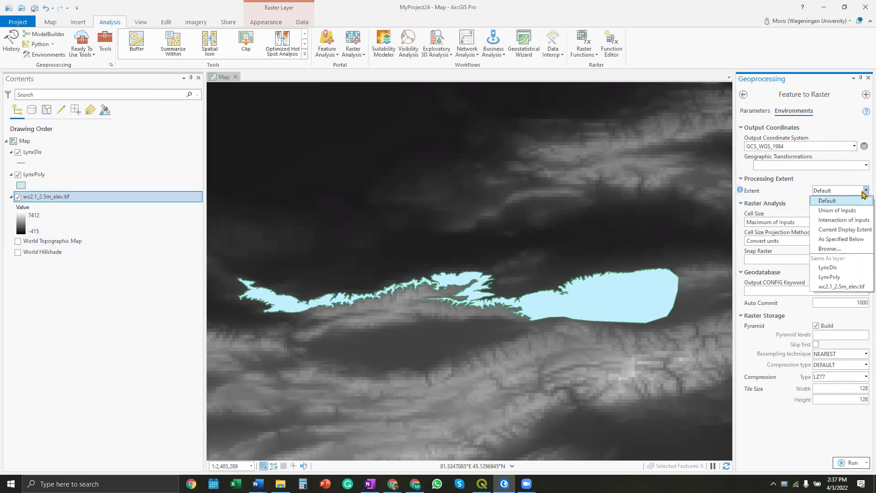
left_click(831, 287)
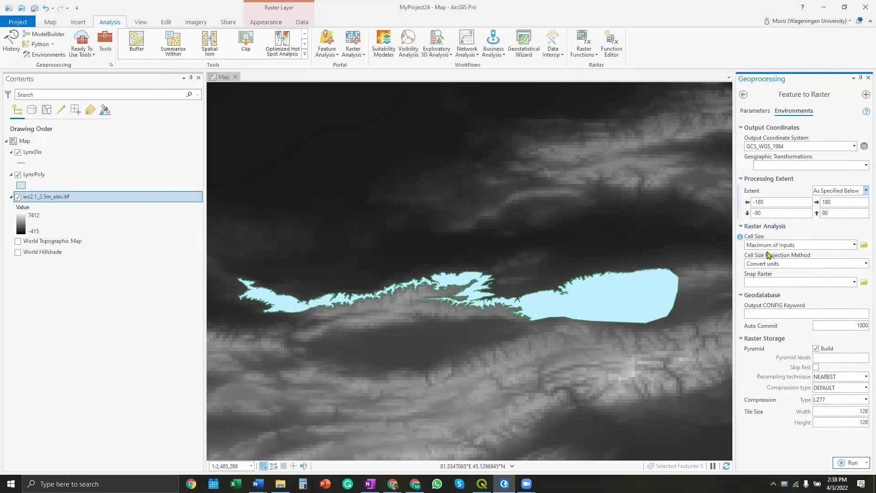
left_click(767, 113)
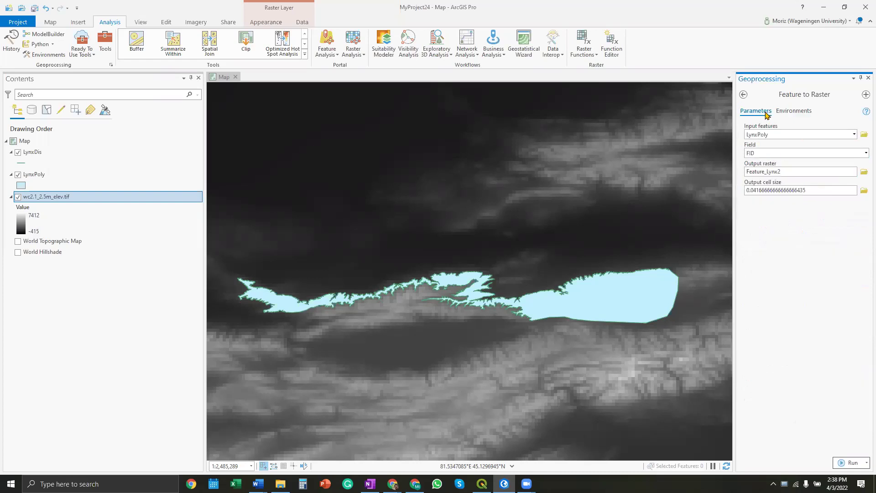
- Run Feature to Raster to create Feature_Lynx2, then hide the wc2.1_2.5m_elev.tif layer
left_click(851, 463)
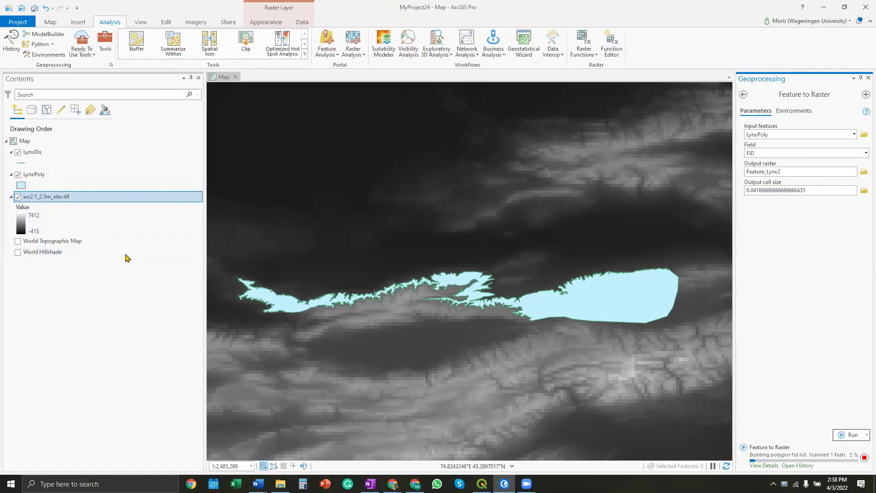
left_click(18, 197)
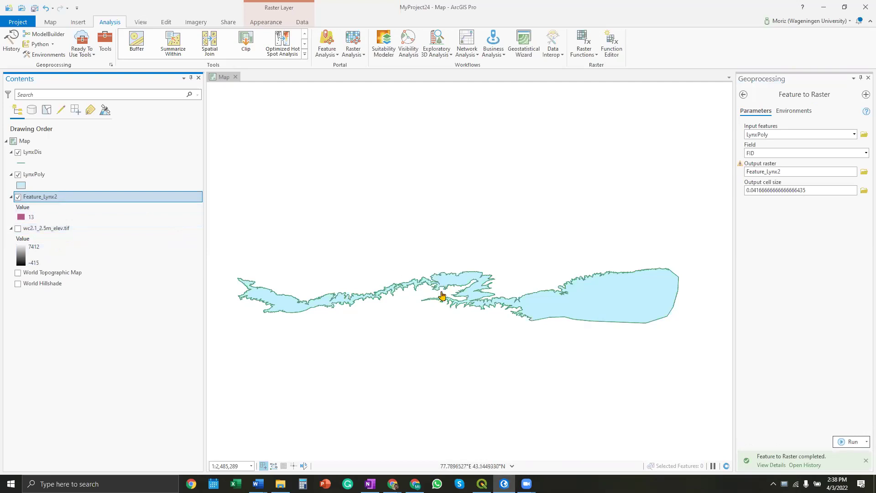
- Zoom out and hide LynxPoly and LynxDis, leaving only the Feature_Lynx2 raster displayed
scroll(440, 287, "down", 1)
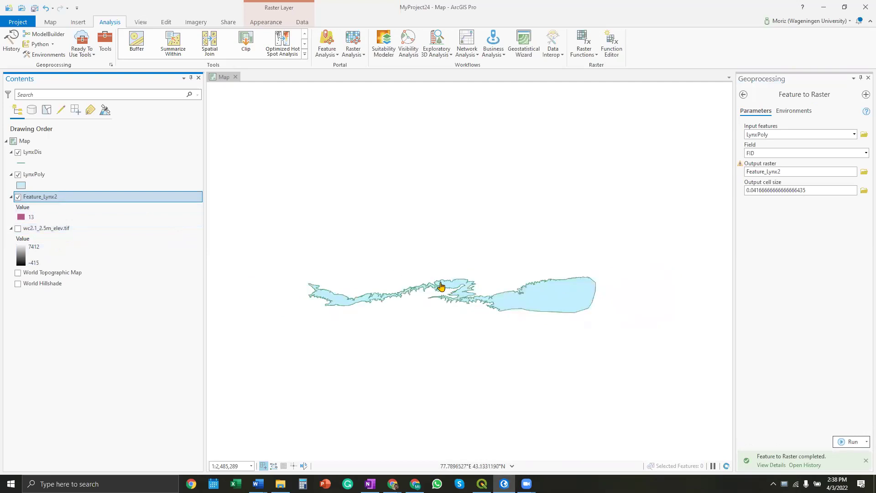
scroll(440, 287, "down", 1)
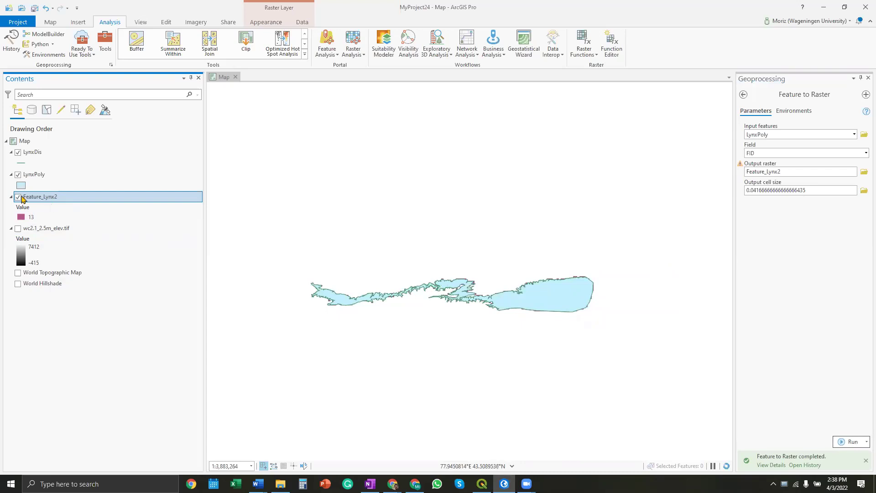
left_click(18, 175)
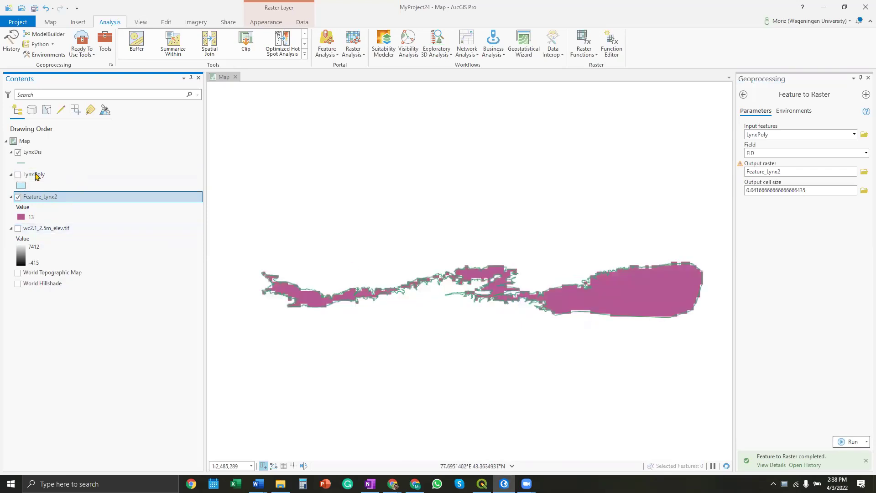
left_click(18, 152)
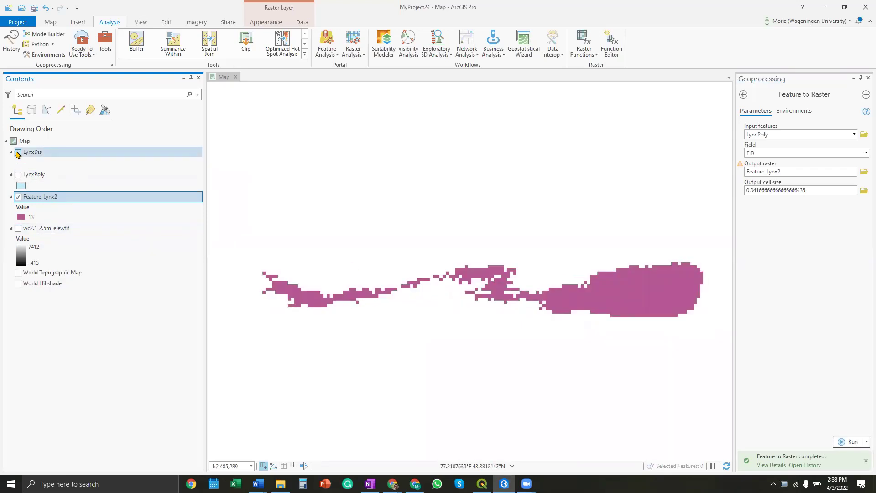